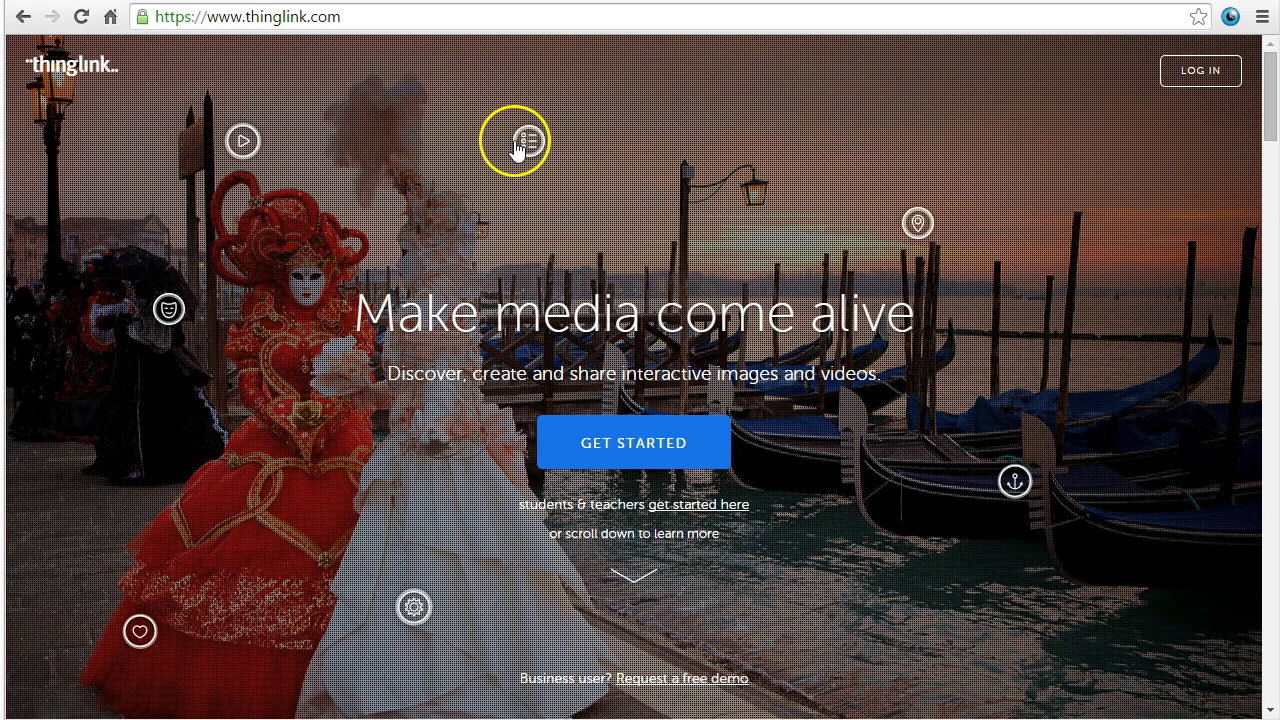
Step: Open the sign-in page for students and teachers and log in with the account e-mail and password
mouse_move(522, 145)
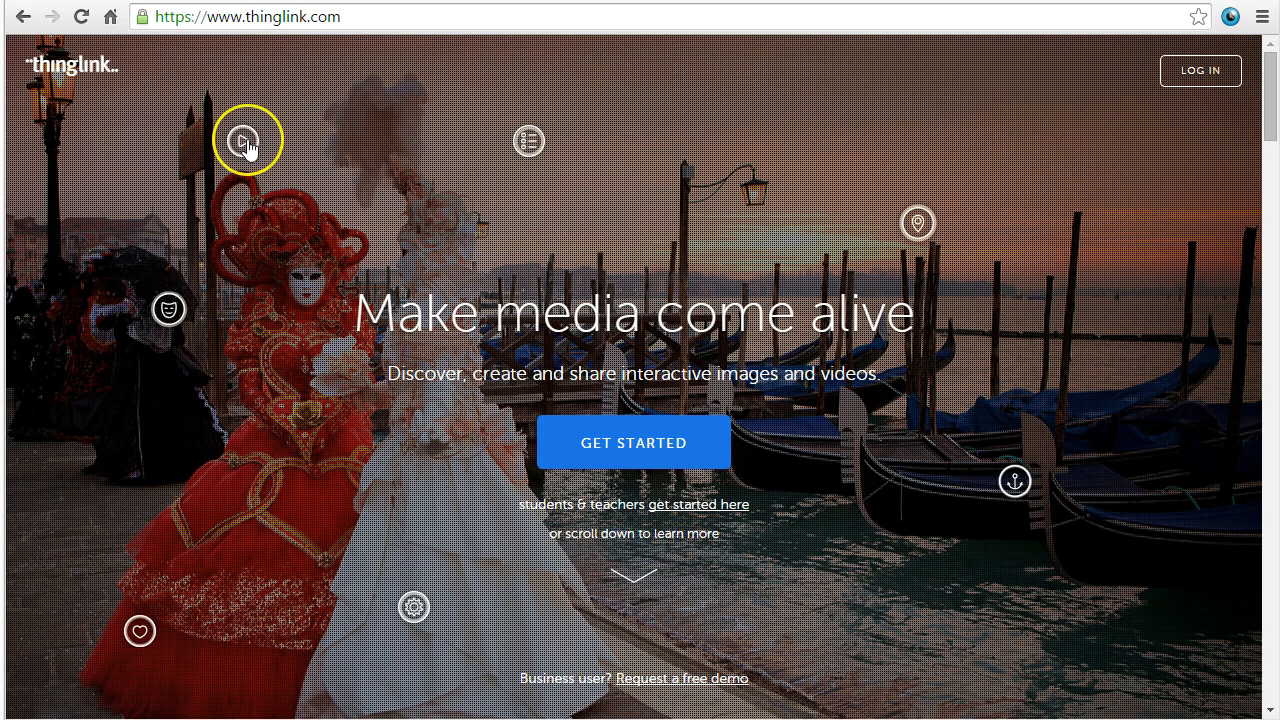
mouse_move(246, 146)
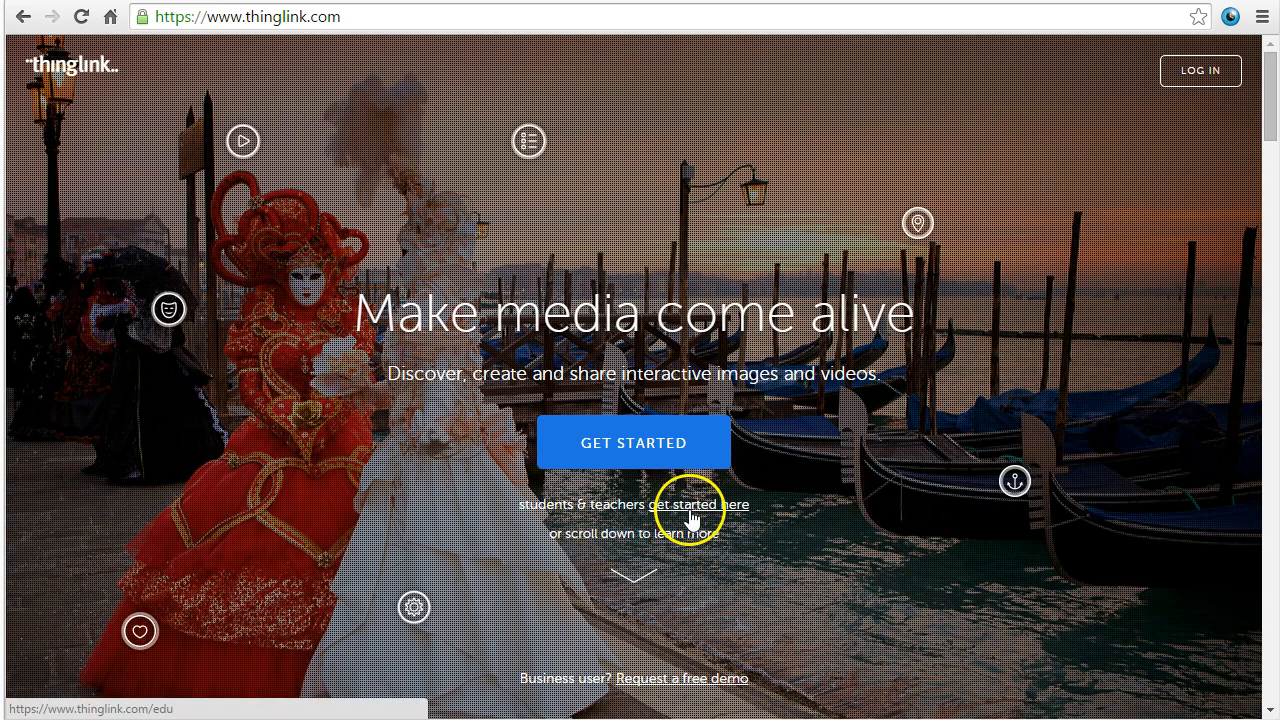
click(690, 504)
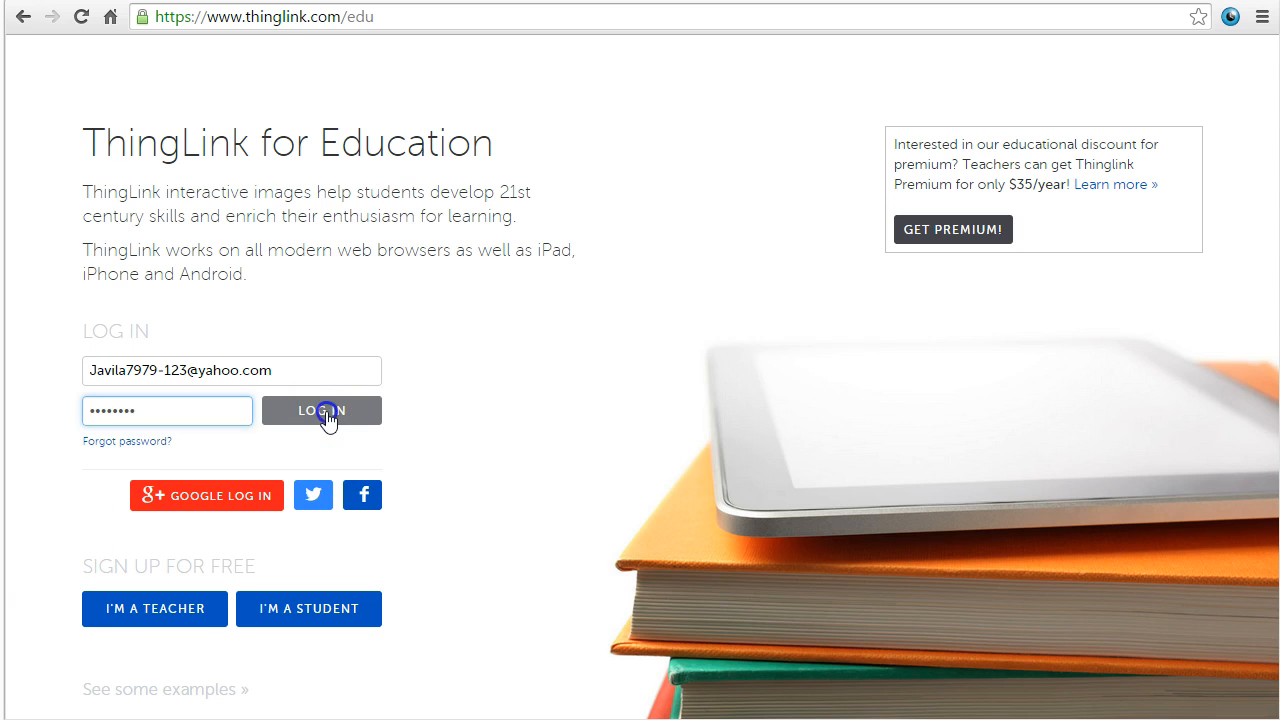
click(322, 411)
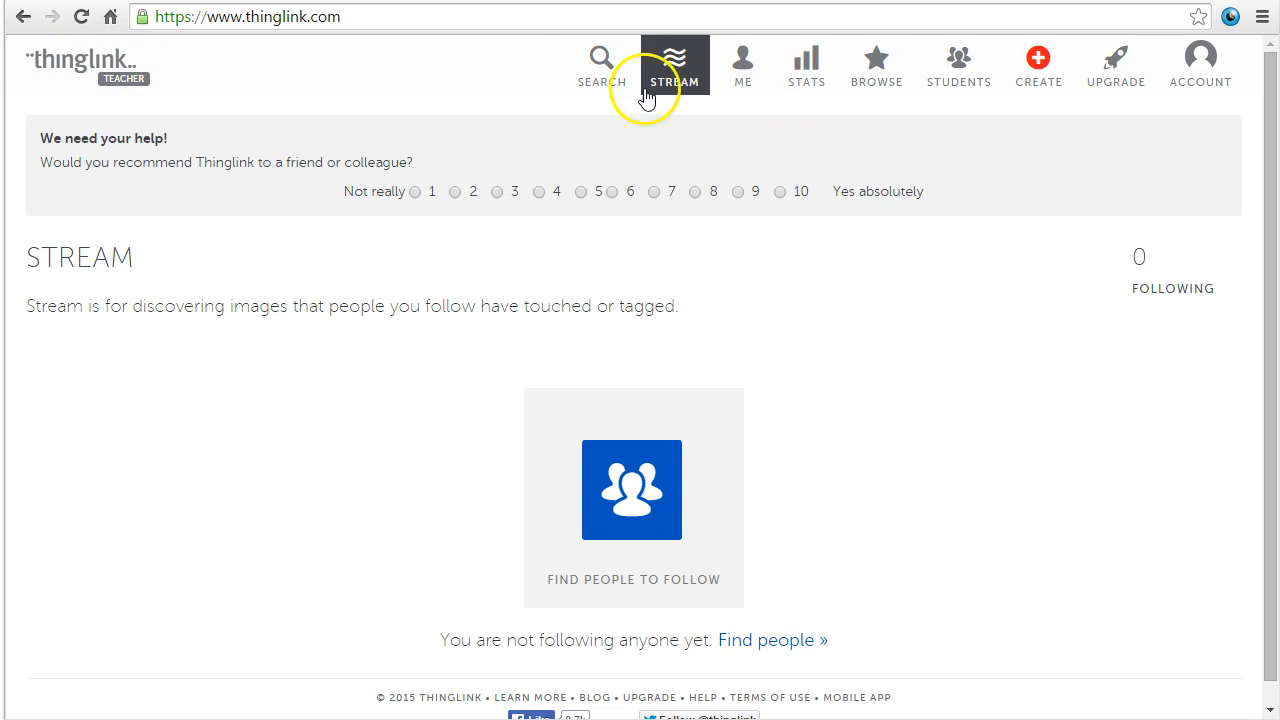
Step: Search ThingLink for "Cell Model" and browse the resulting images
click(591, 88)
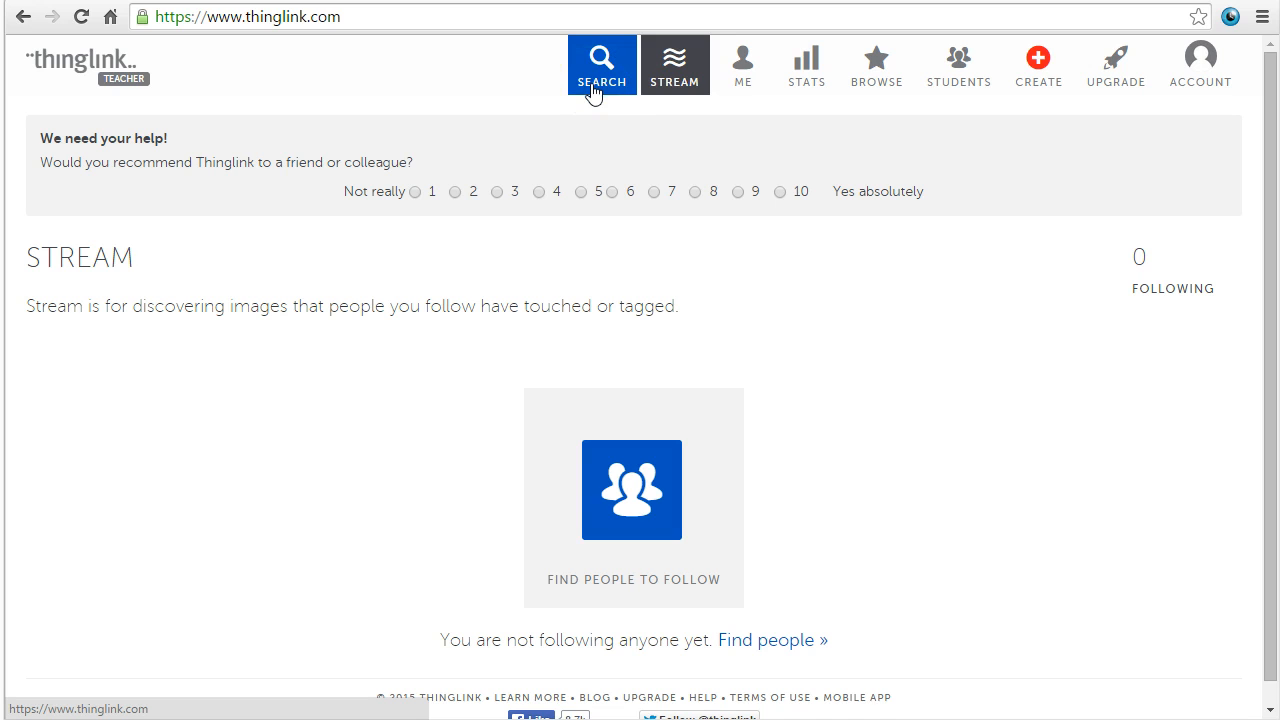
click(600, 92)
click(538, 126)
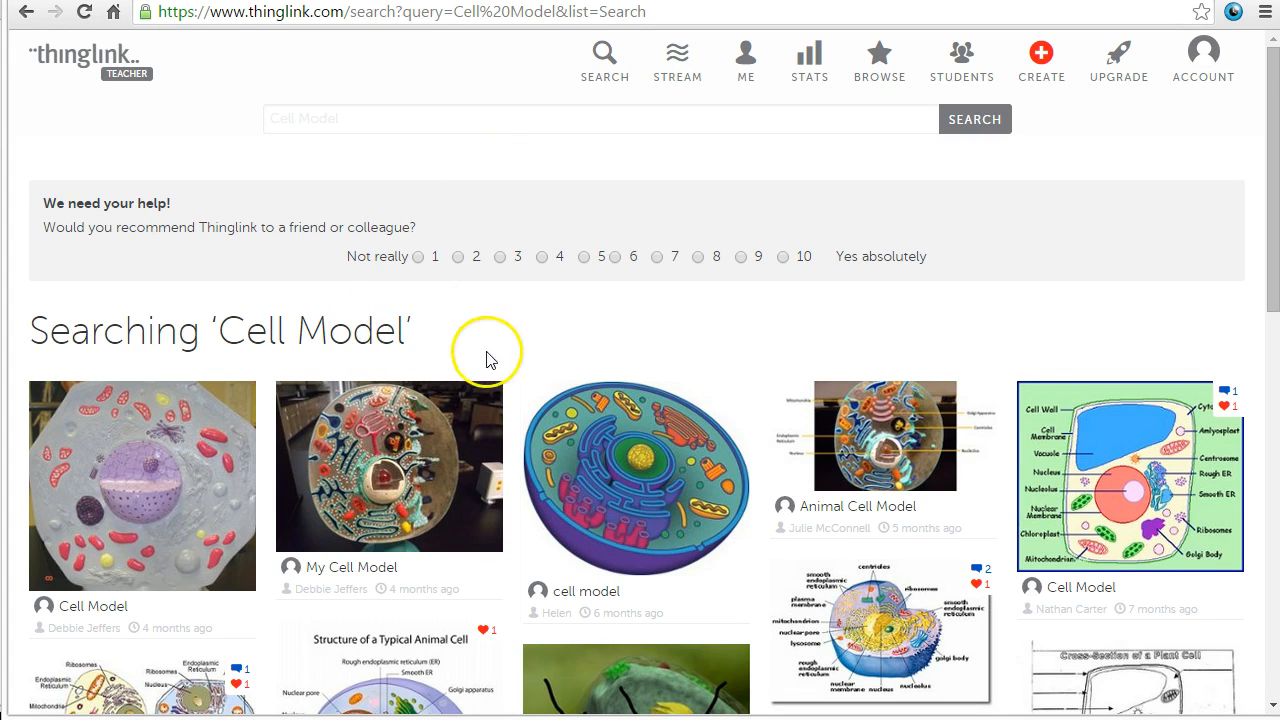
scroll(466, 290, down, 7)
scroll(466, 297, down, 3)
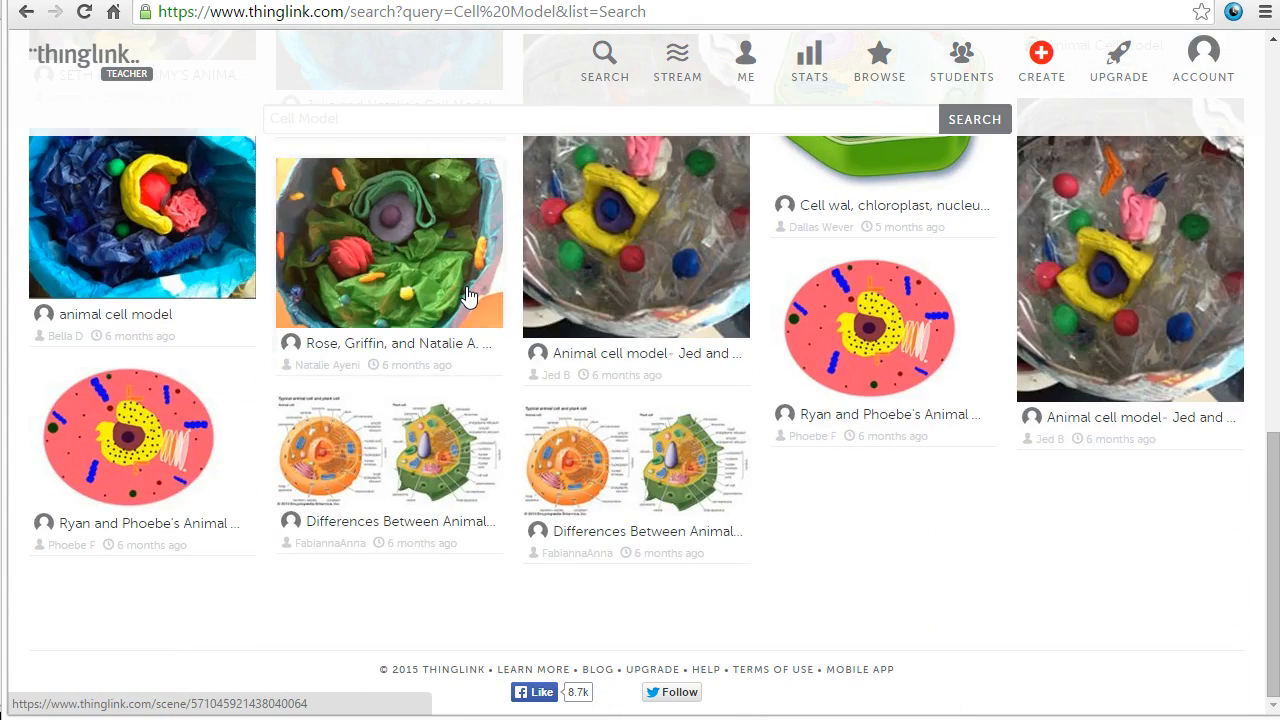
scroll(795, 440, up, 2)
scroll(803, 470, up, 3)
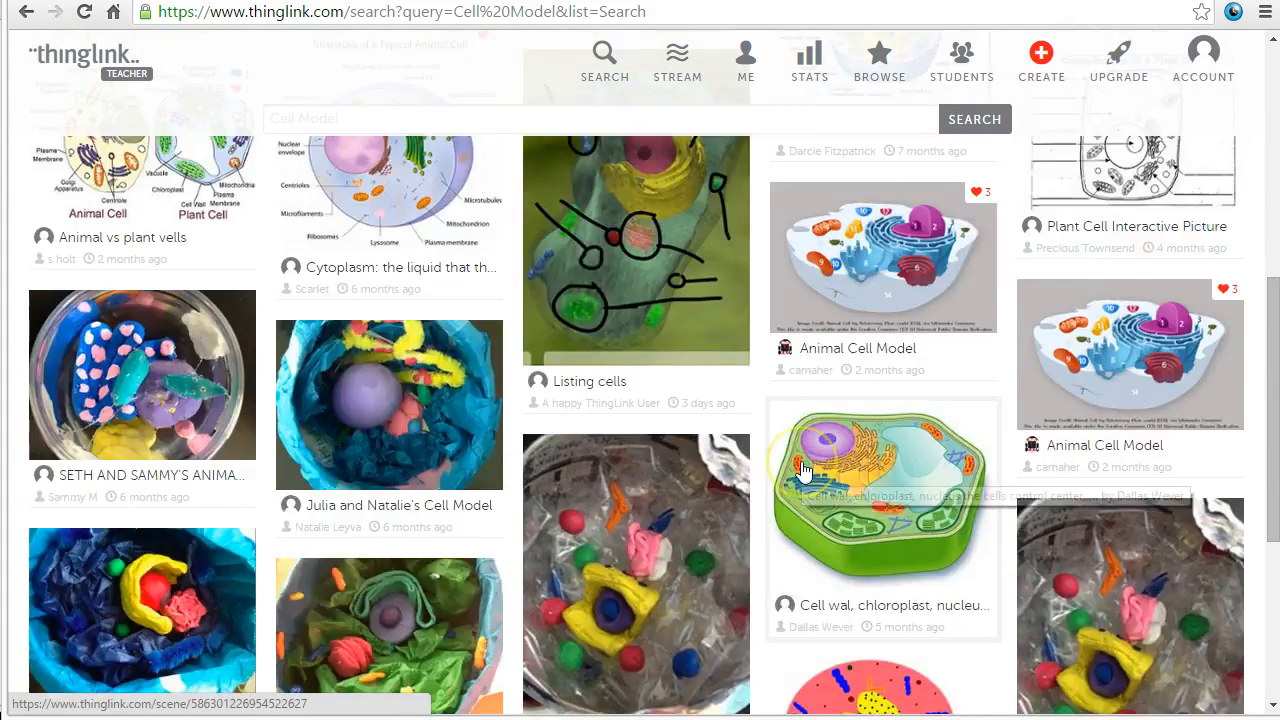
Step: Open the numbered Animal Cell Model image and examine its interactive tags and sharing option
click(897, 393)
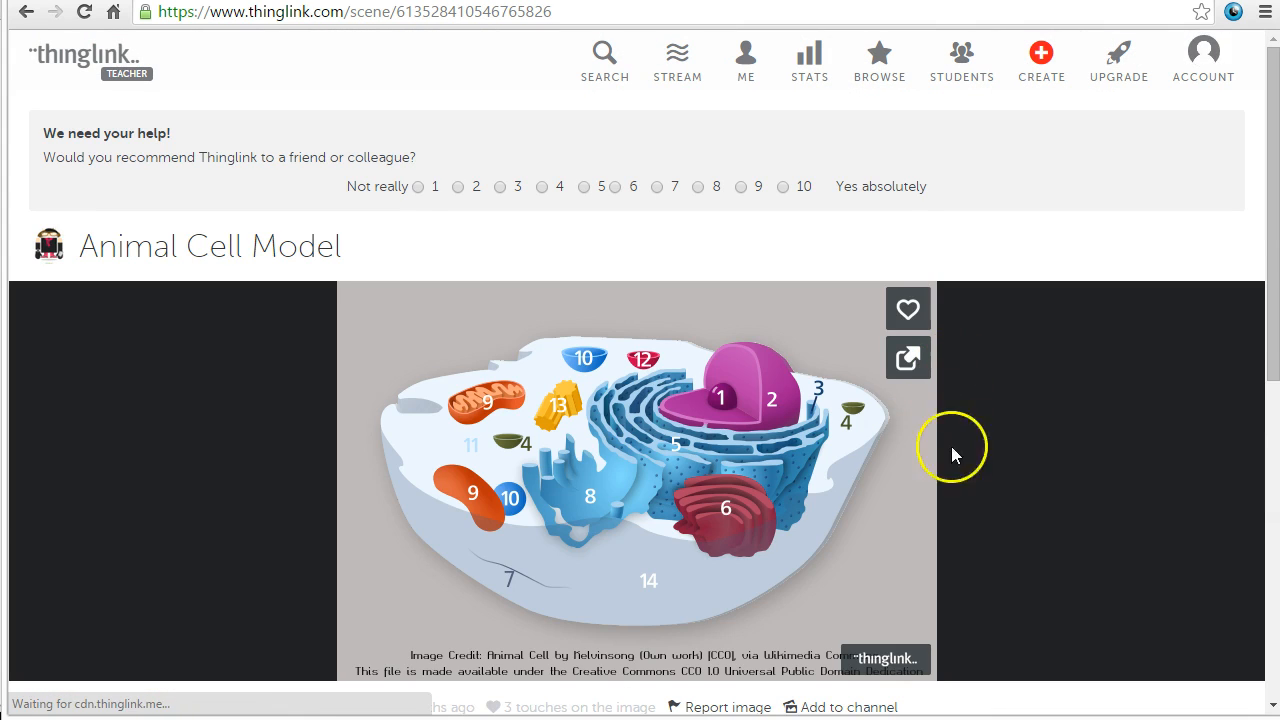
mouse_move(853, 437)
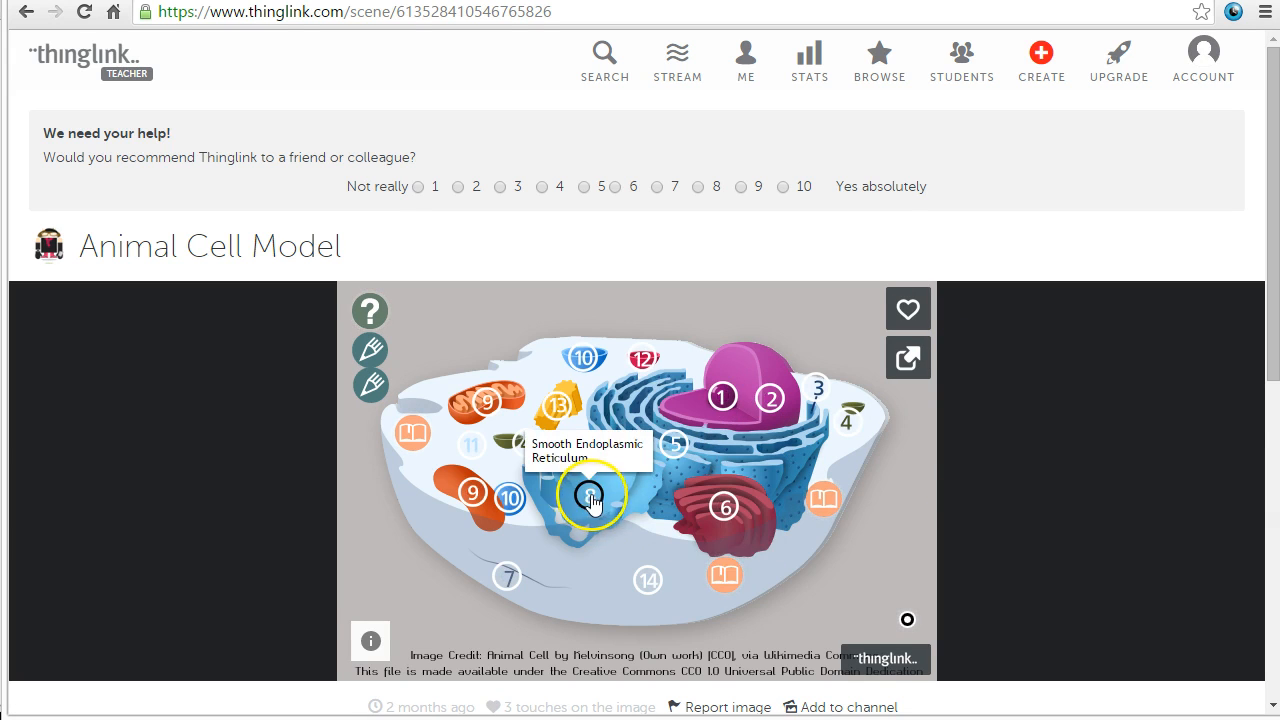
mouse_move(585, 380)
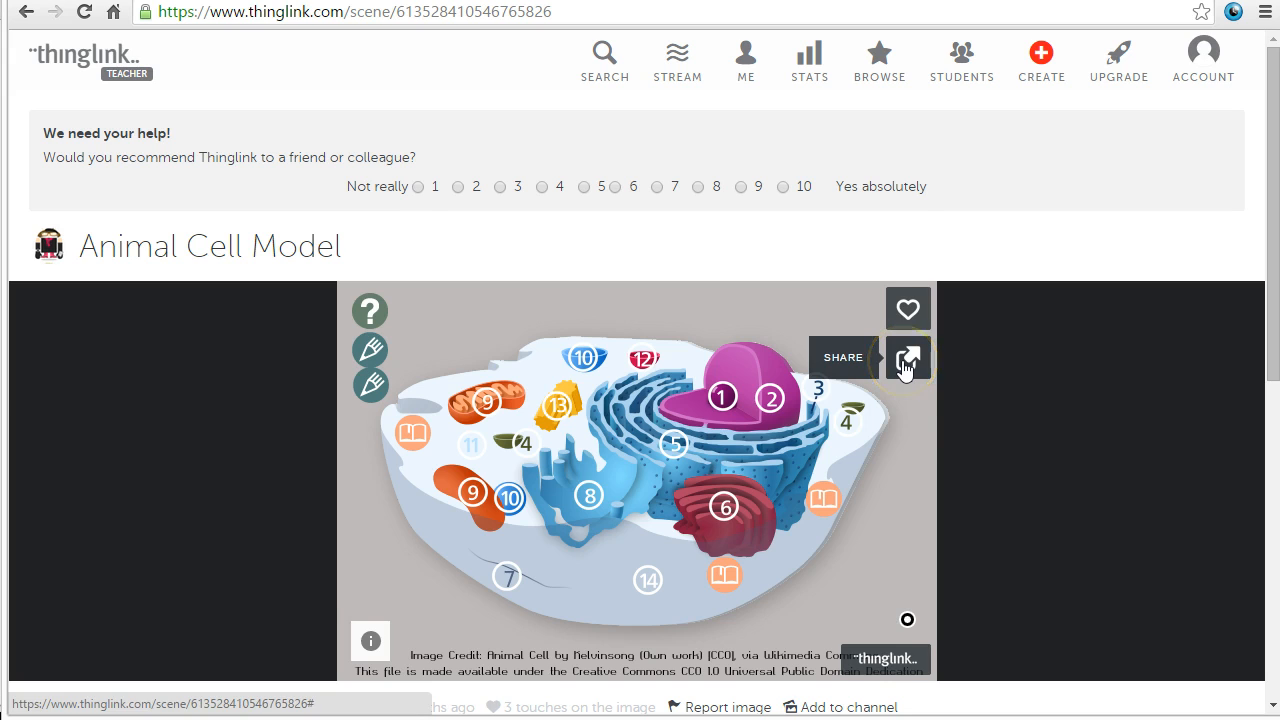
mouse_move(840, 510)
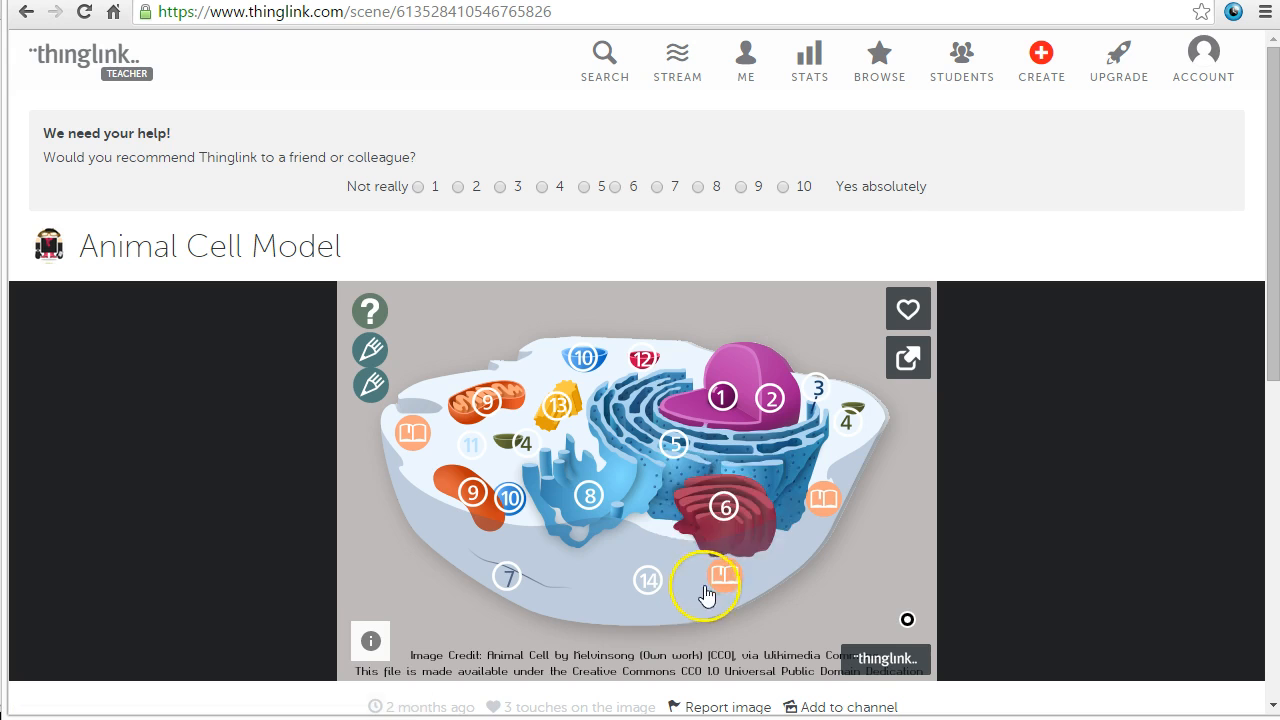
mouse_move(720, 560)
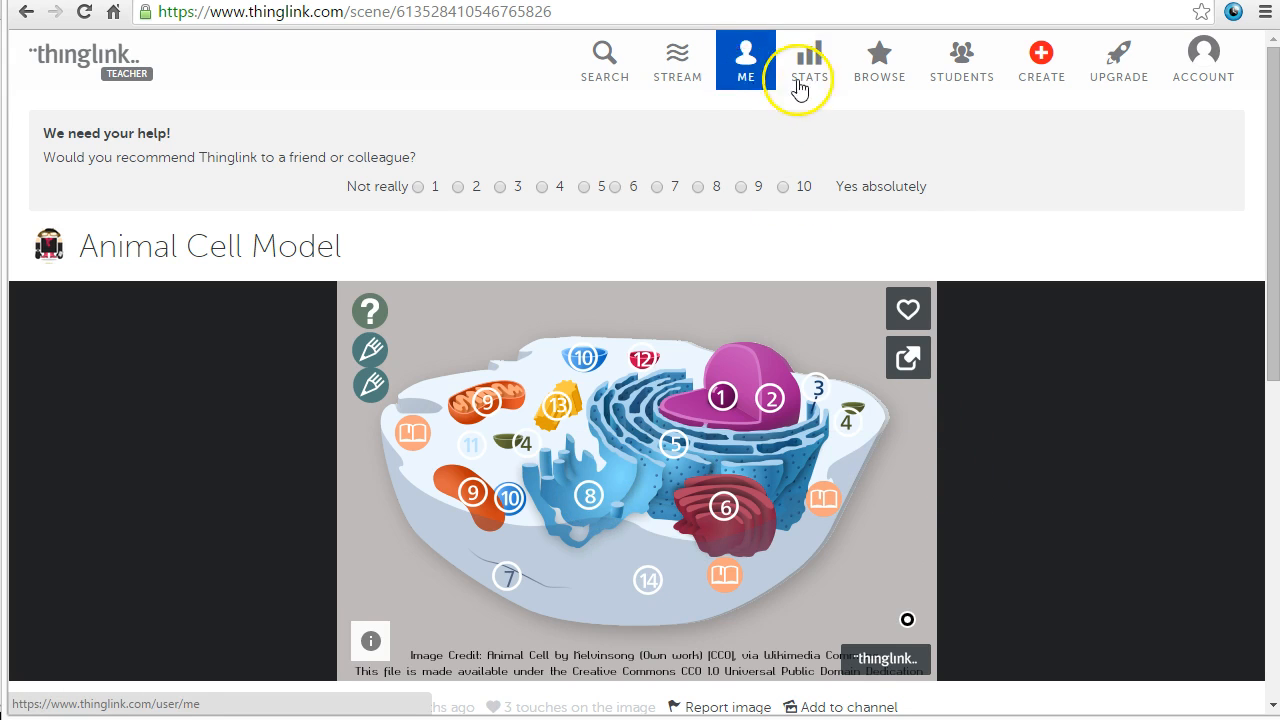
Step: Start creating a new interactive image using a web address as the source
click(1040, 86)
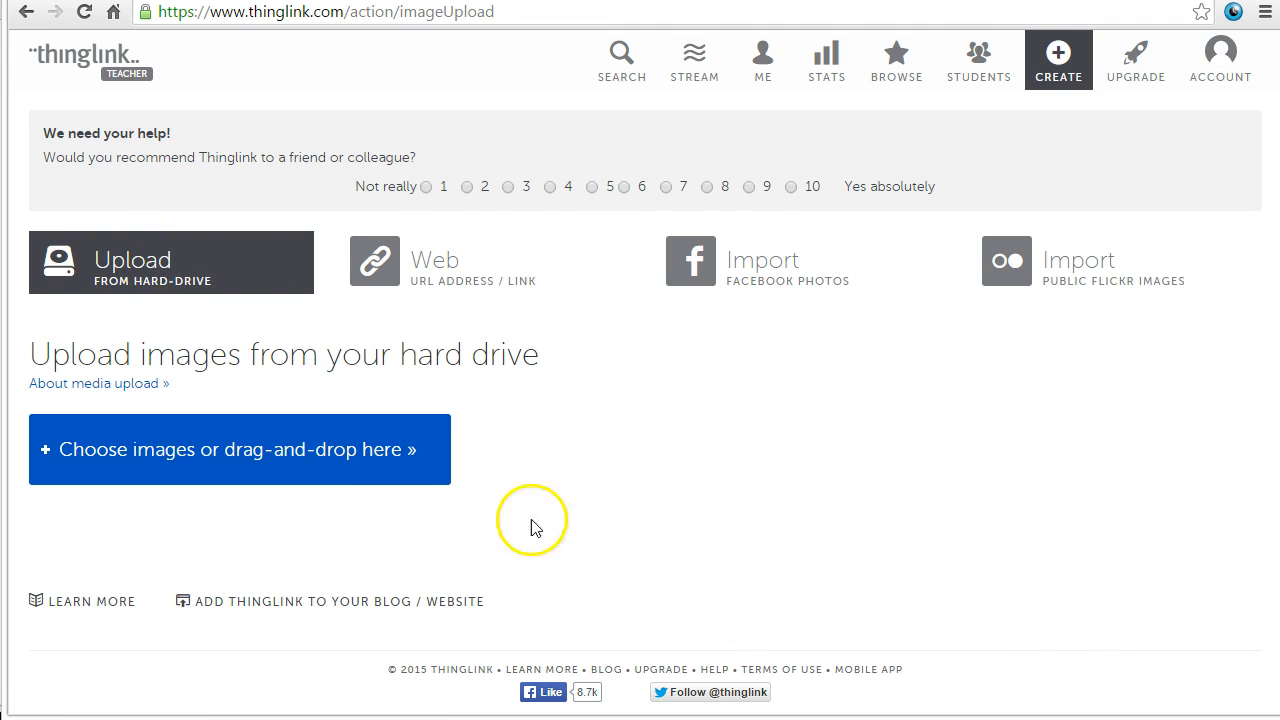
click(418, 288)
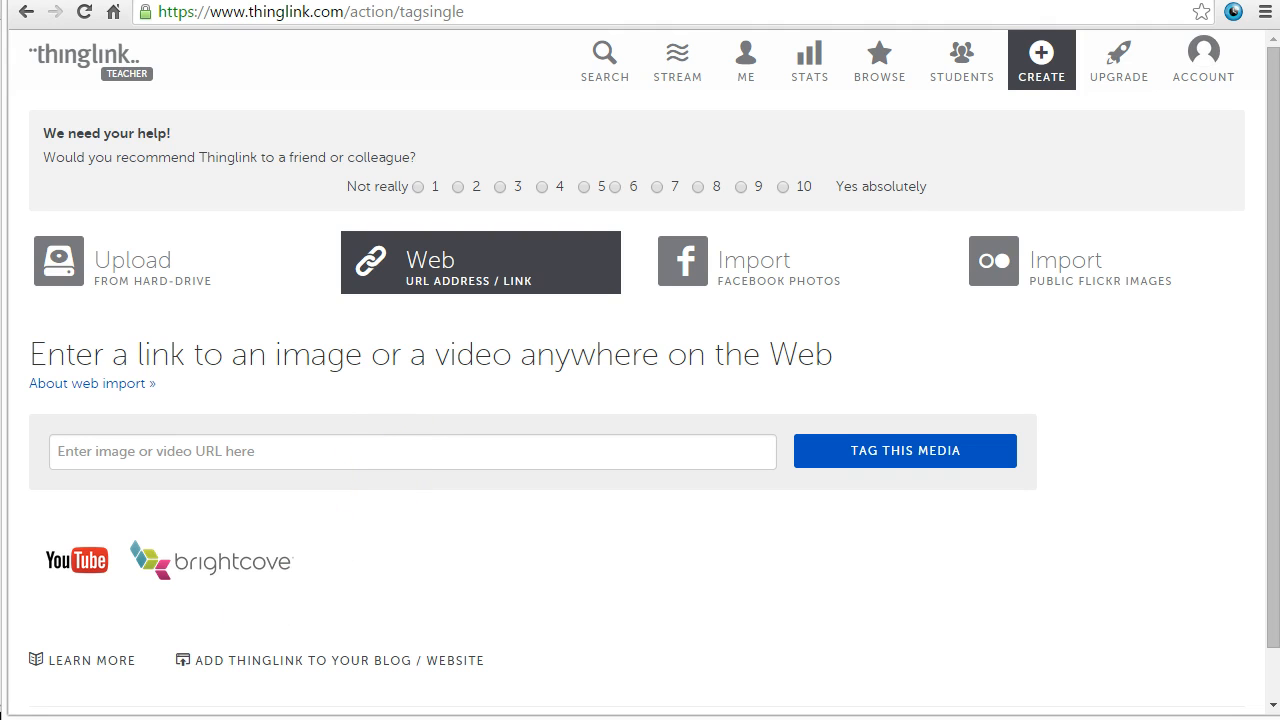
Step: Switch to the Google Images results, open the unlabelled earthworm dissection diagram at full size and copy its web address
click(392, 1)
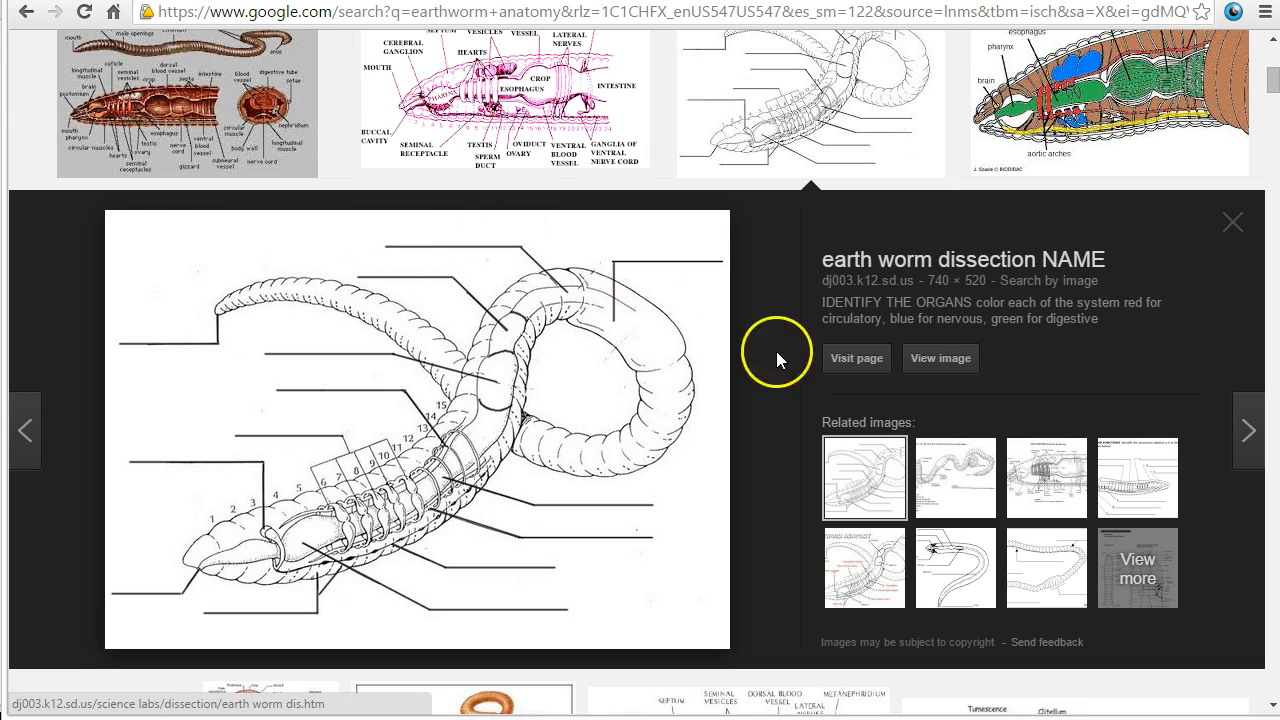
click(922, 366)
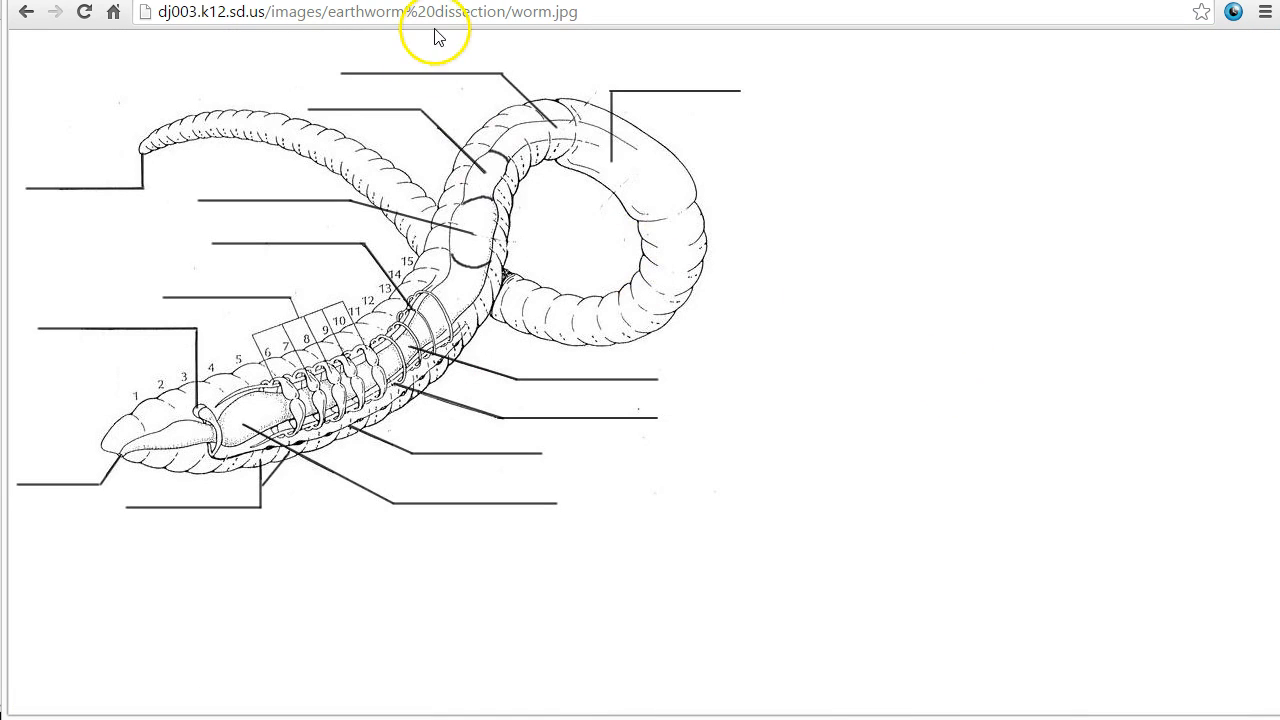
right_click(438, 13)
click(511, 92)
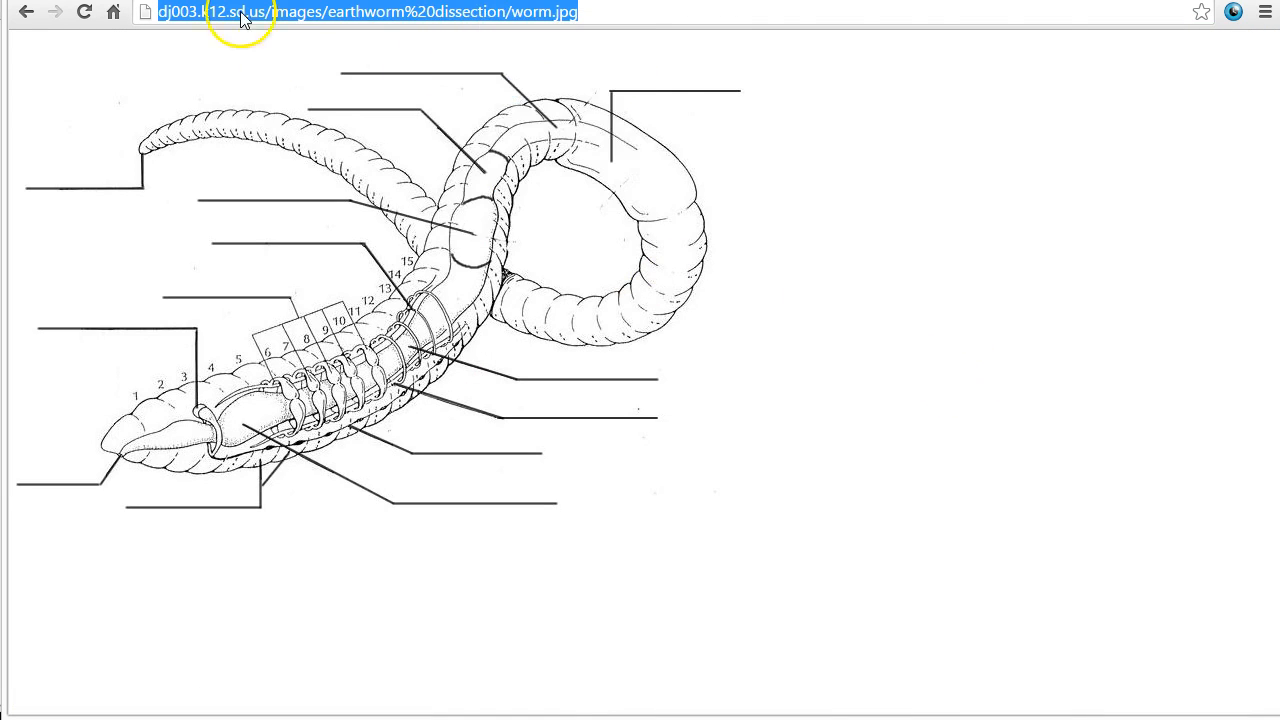
Step: Return to ThingLink, paste the copied worm.jpg address as the media URL and submit it for tagging
click(280, 1)
click(383, 445)
right_click(380, 454)
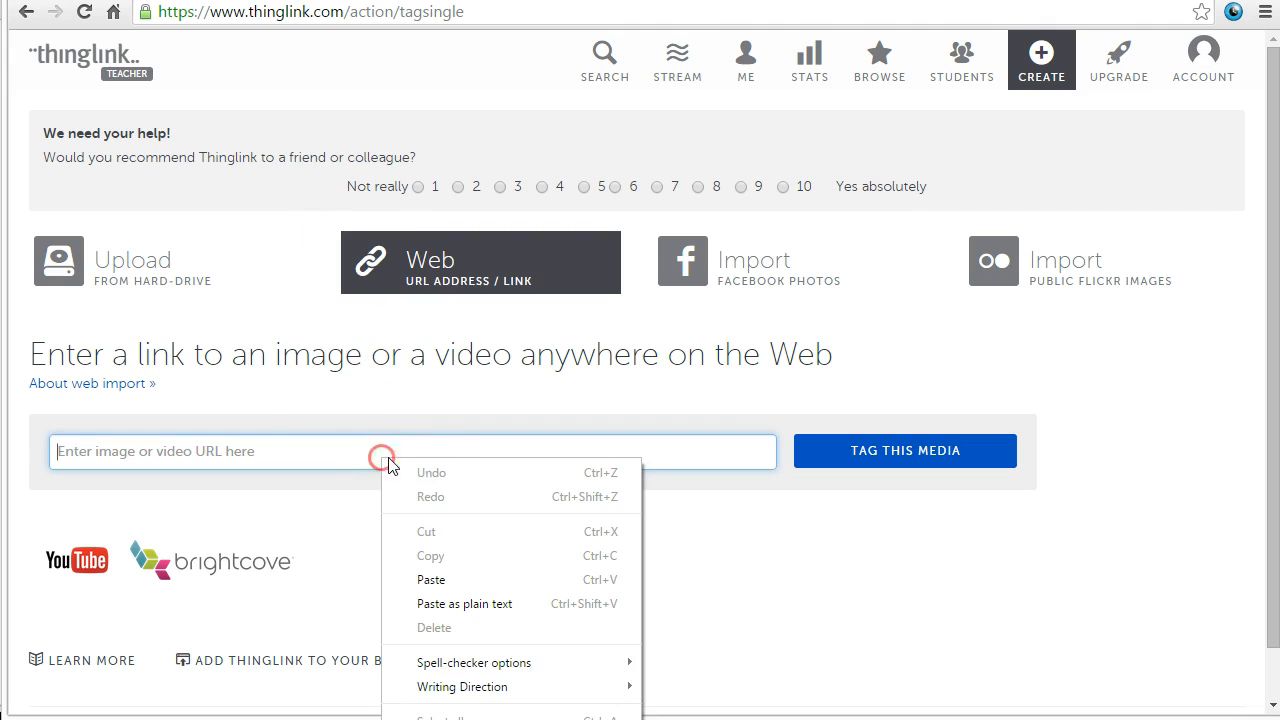
click(481, 578)
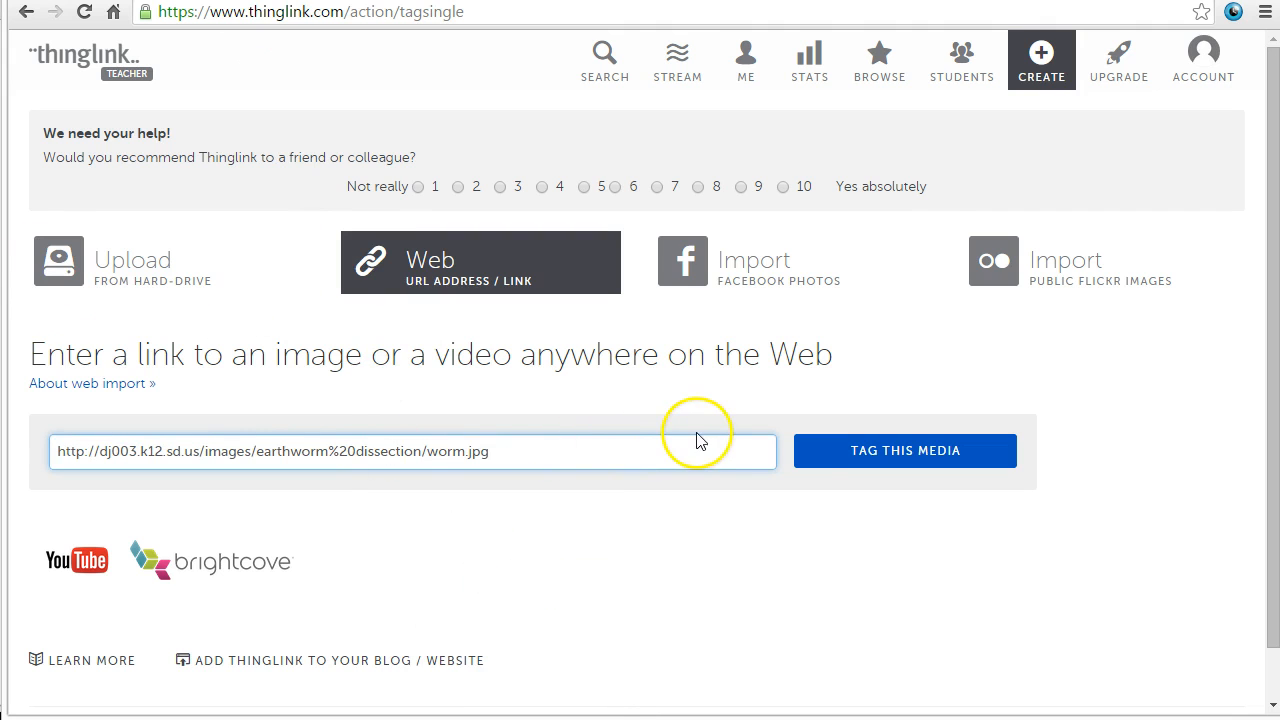
click(823, 470)
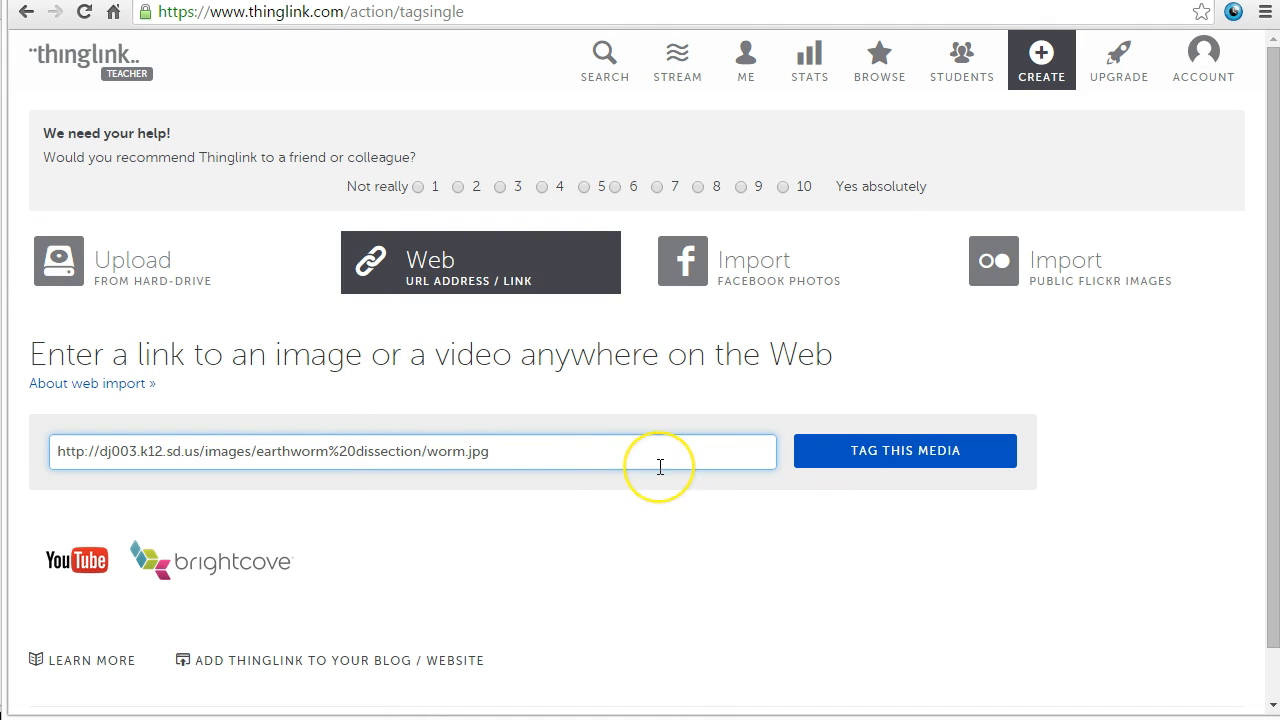
click(808, 450)
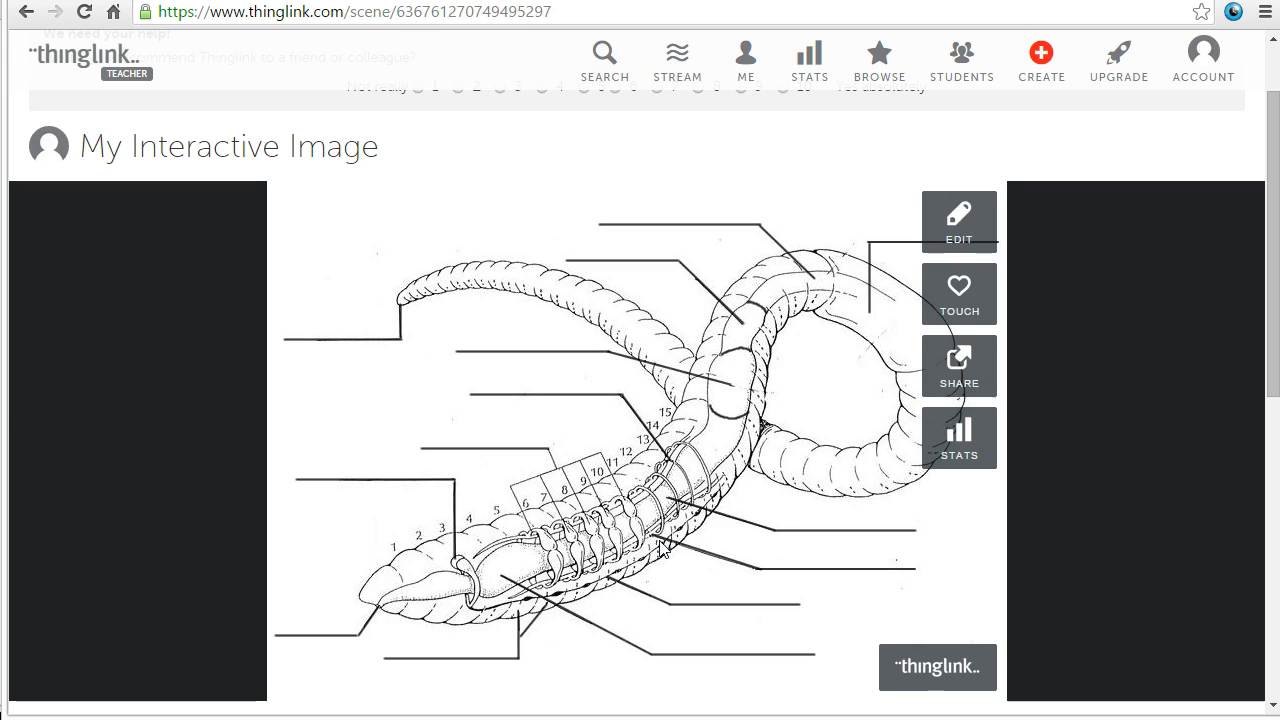
Step: Open the earthworm image for editing and place a tag reading "Crop: dfslkjdflkjs" on the label line for the large oval organ
click(984, 230)
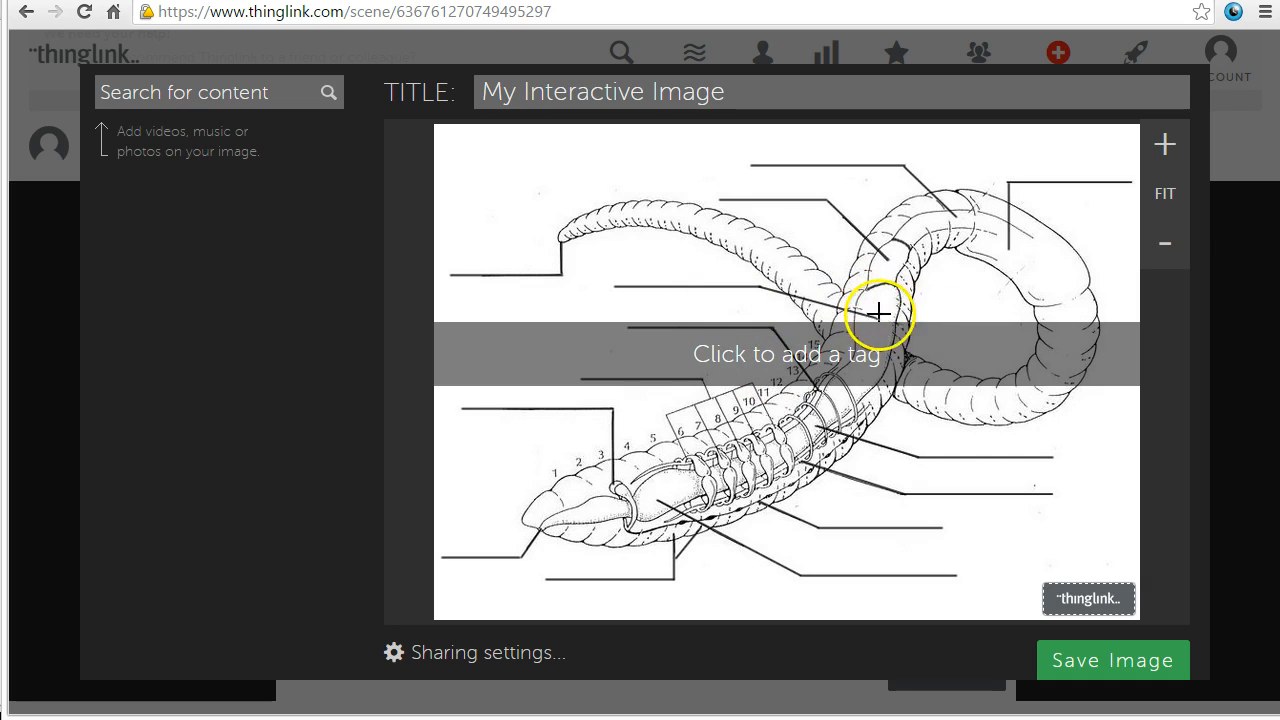
click(666, 288)
click(246, 230)
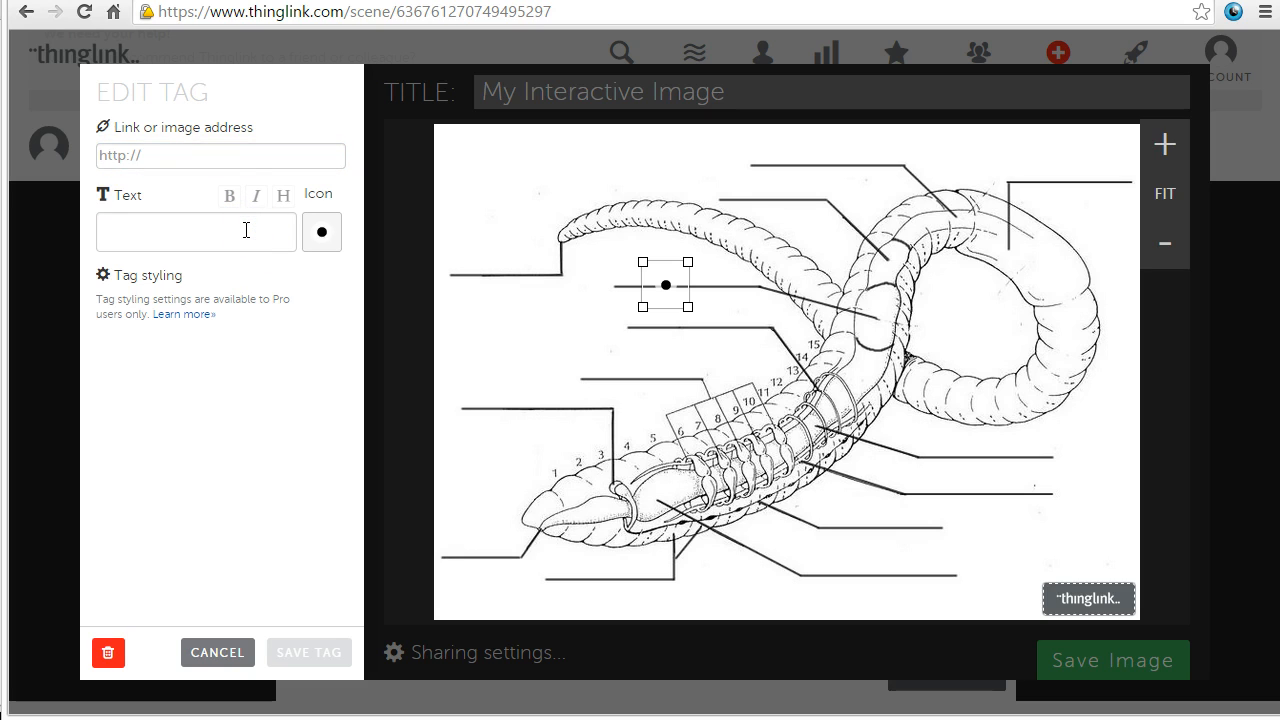
text(Crop)
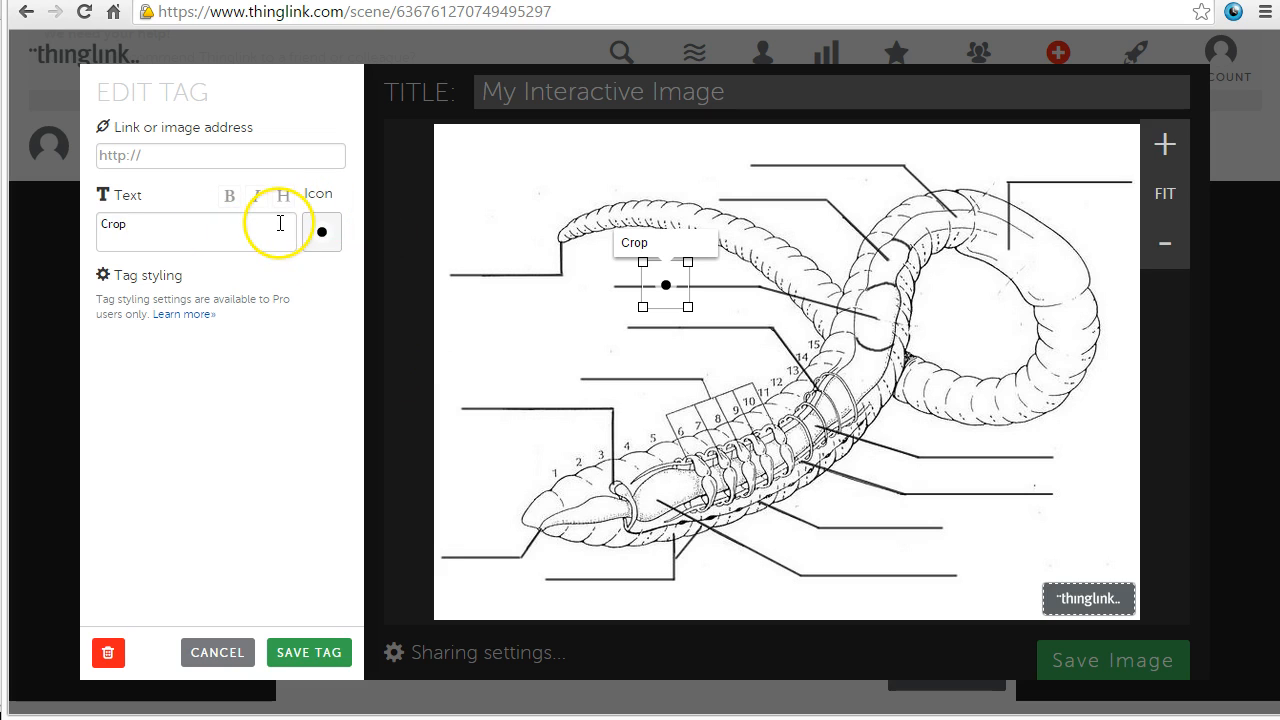
text(: dfslkjdflkjs)
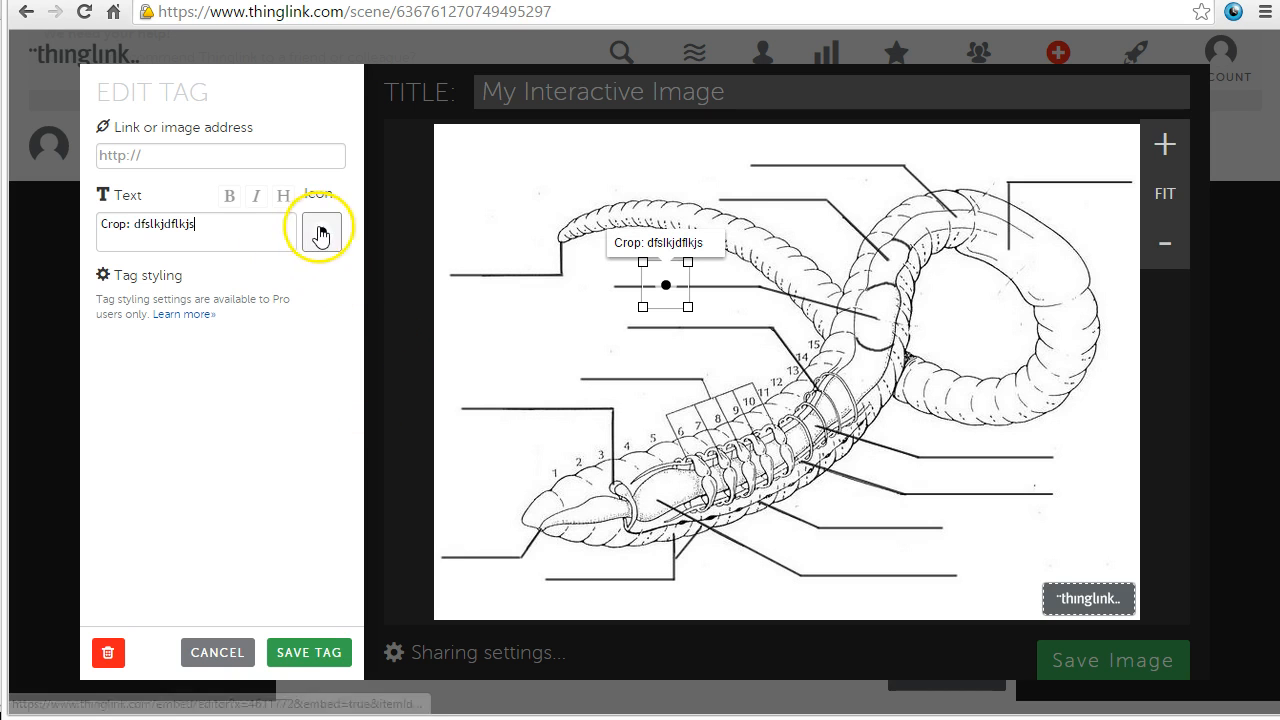
Step: Choose the small black dot as the crop tag's icon and save the tag
click(320, 232)
scroll(698, 424, down, 3)
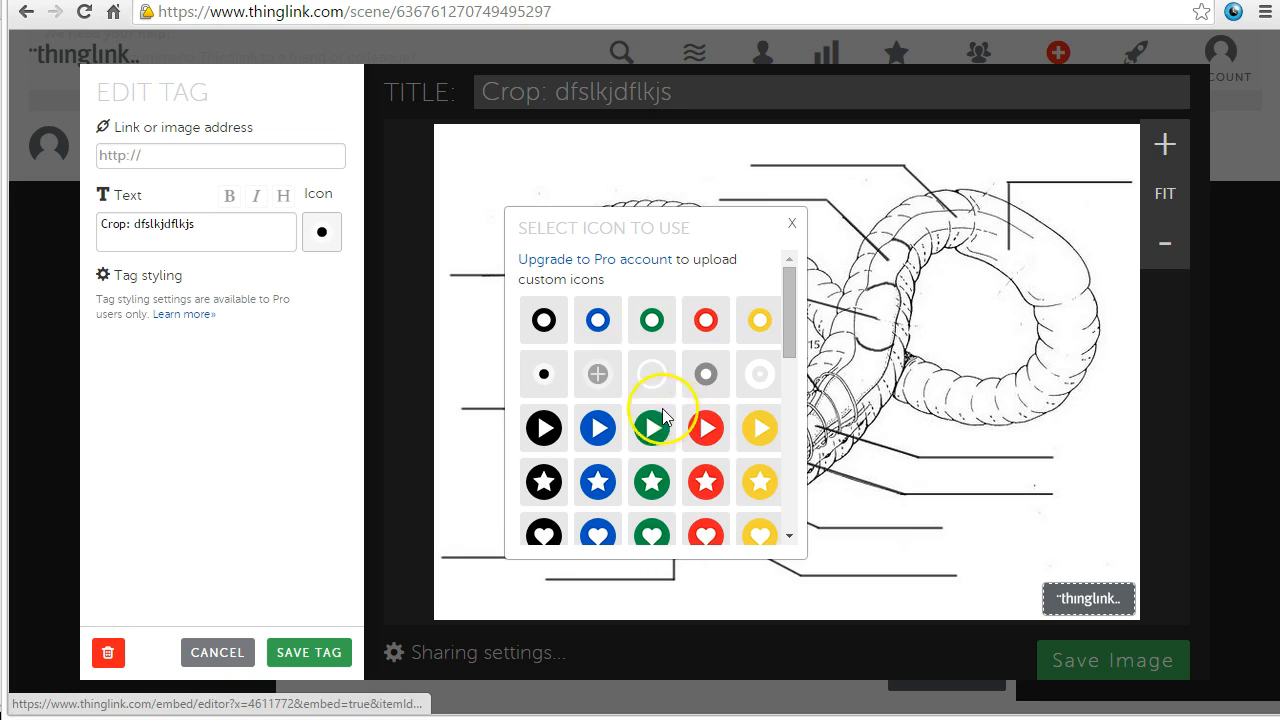
click(540, 370)
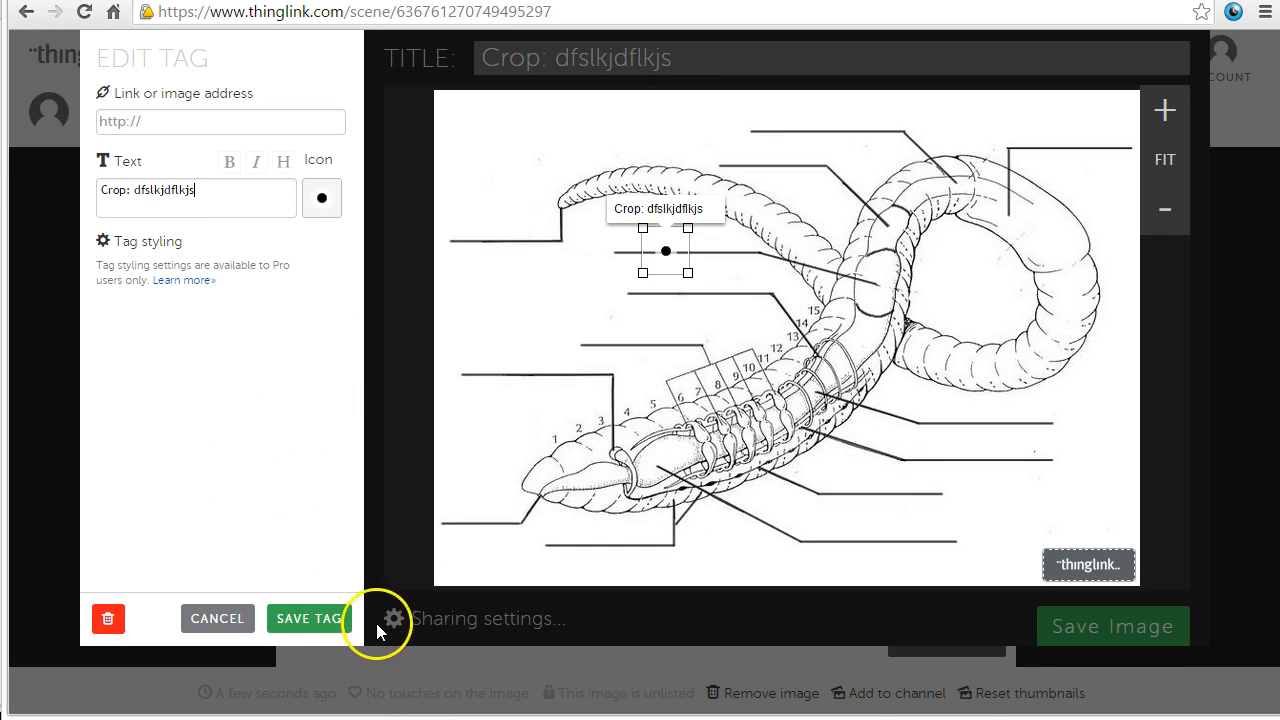
click(320, 618)
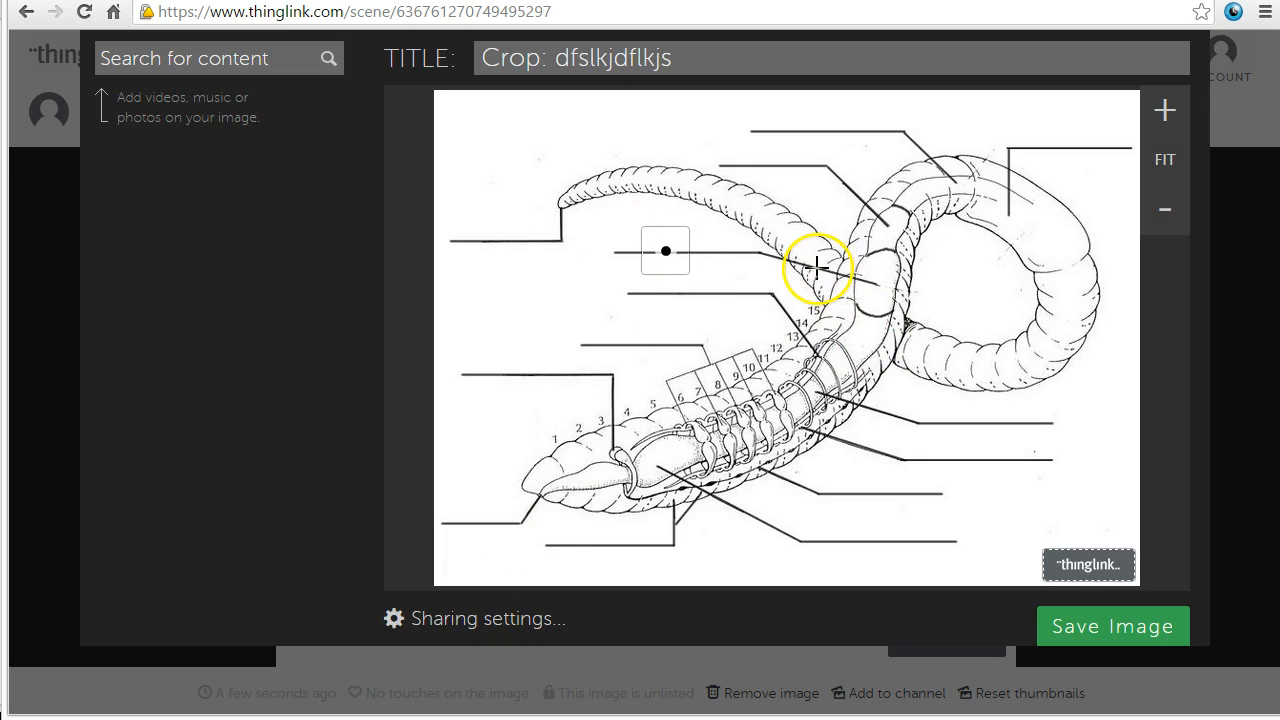
Step: Add a tag reading "Gizzard" on the label line just above the crop tag and save it
click(787, 162)
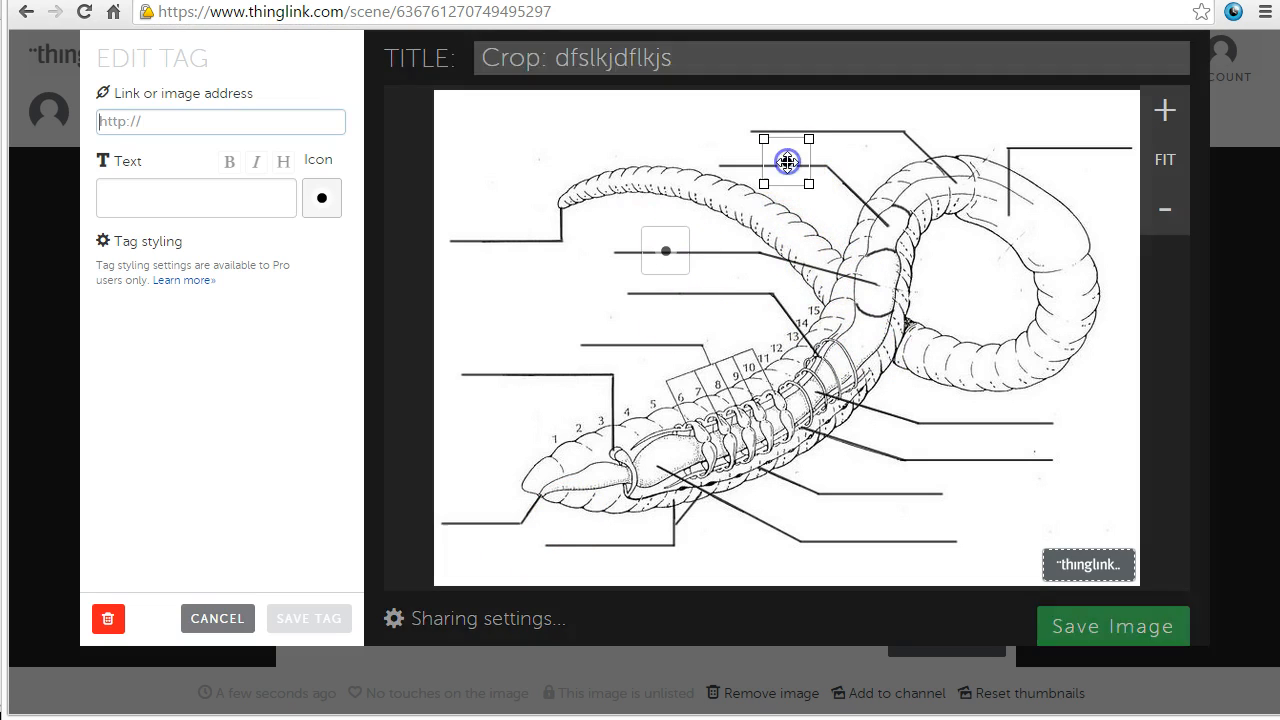
click(266, 193)
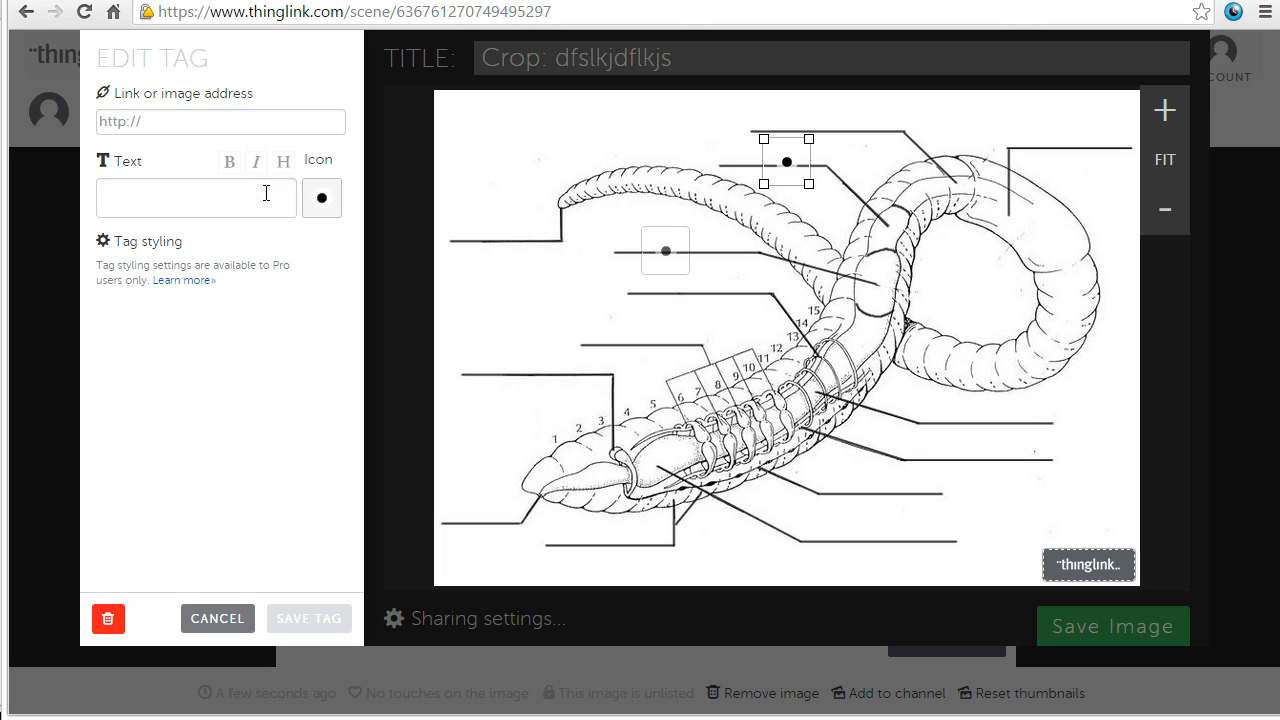
text(Gizzard)
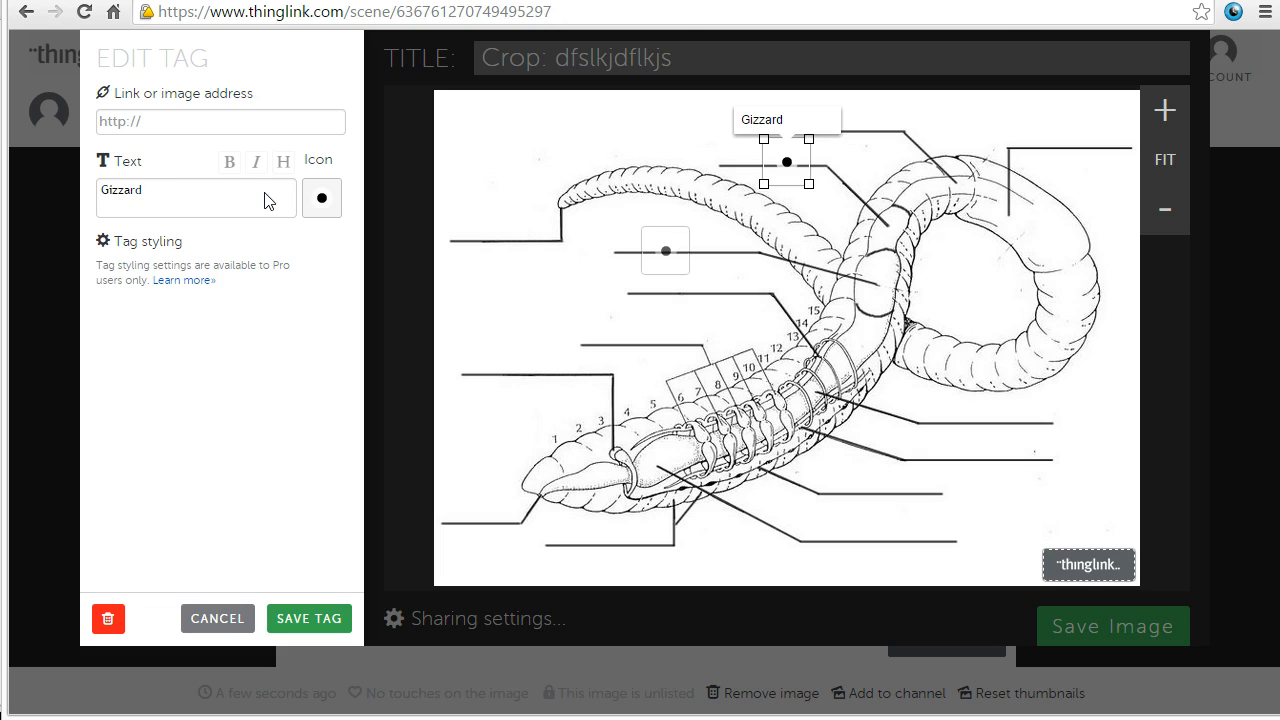
click(325, 628)
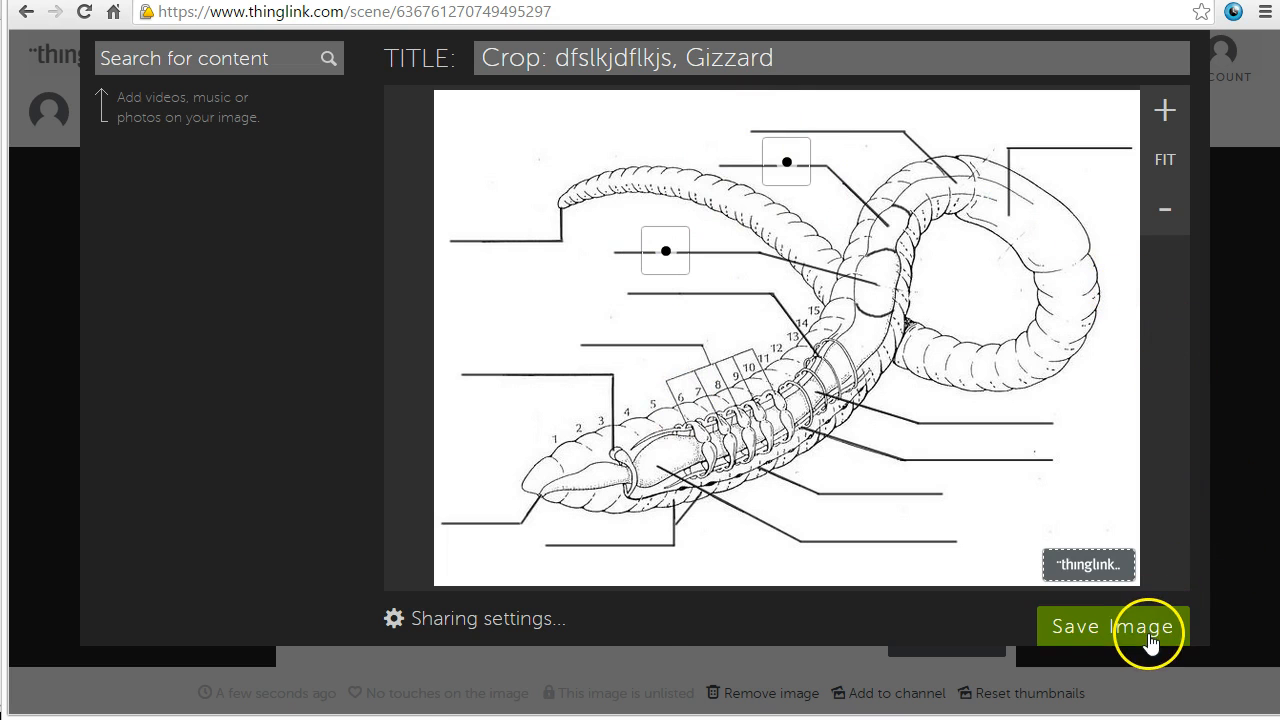
Step: Set the image visibility to Public in the sharing settings and save the tagged earthworm image
click(530, 620)
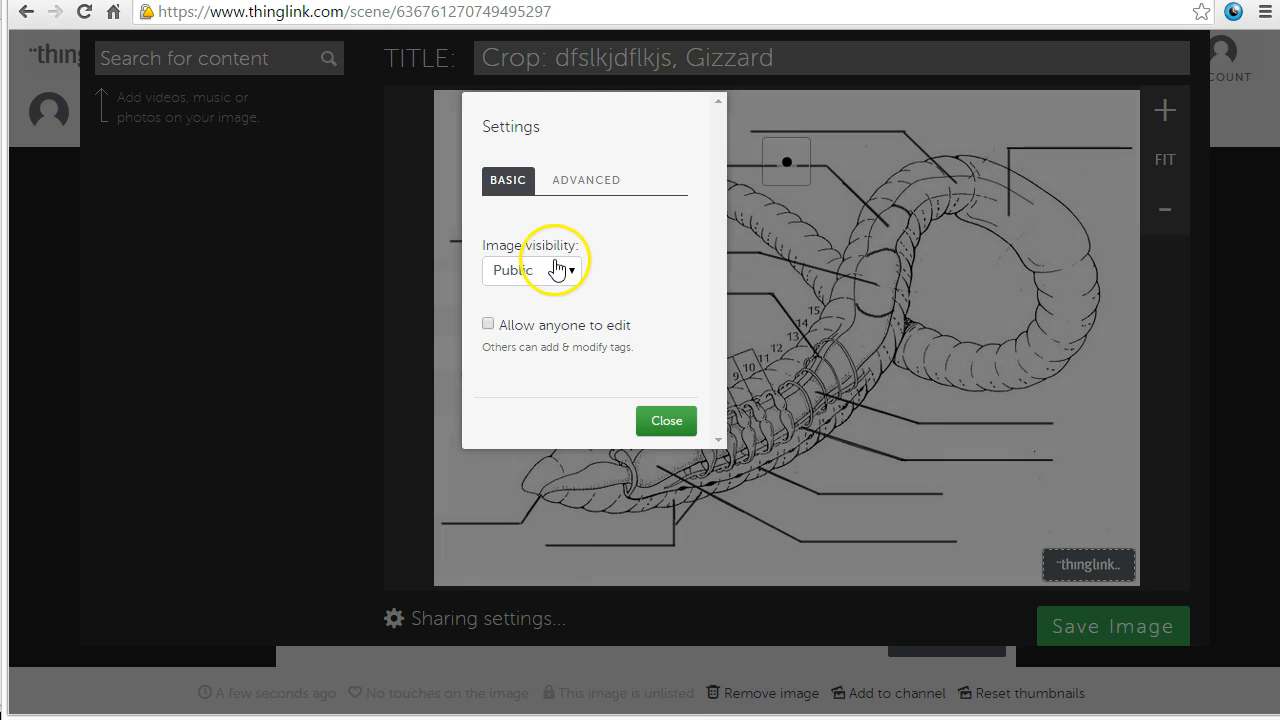
click(557, 268)
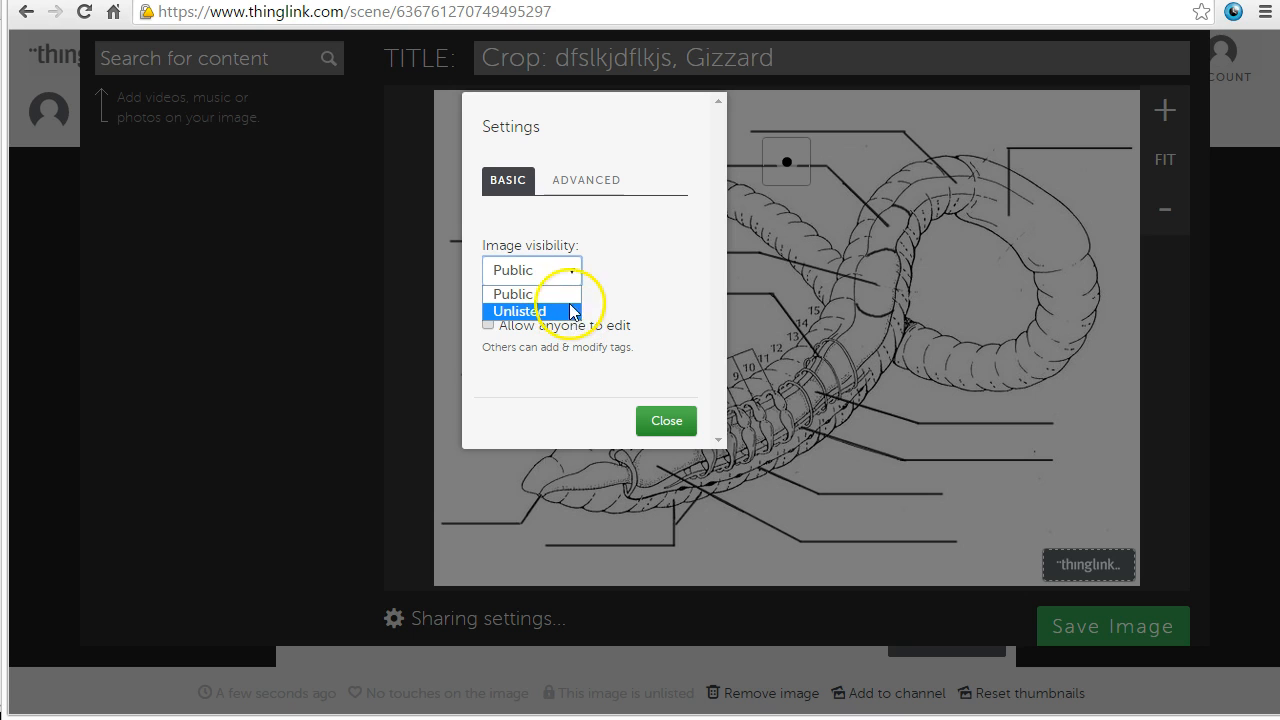
click(565, 294)
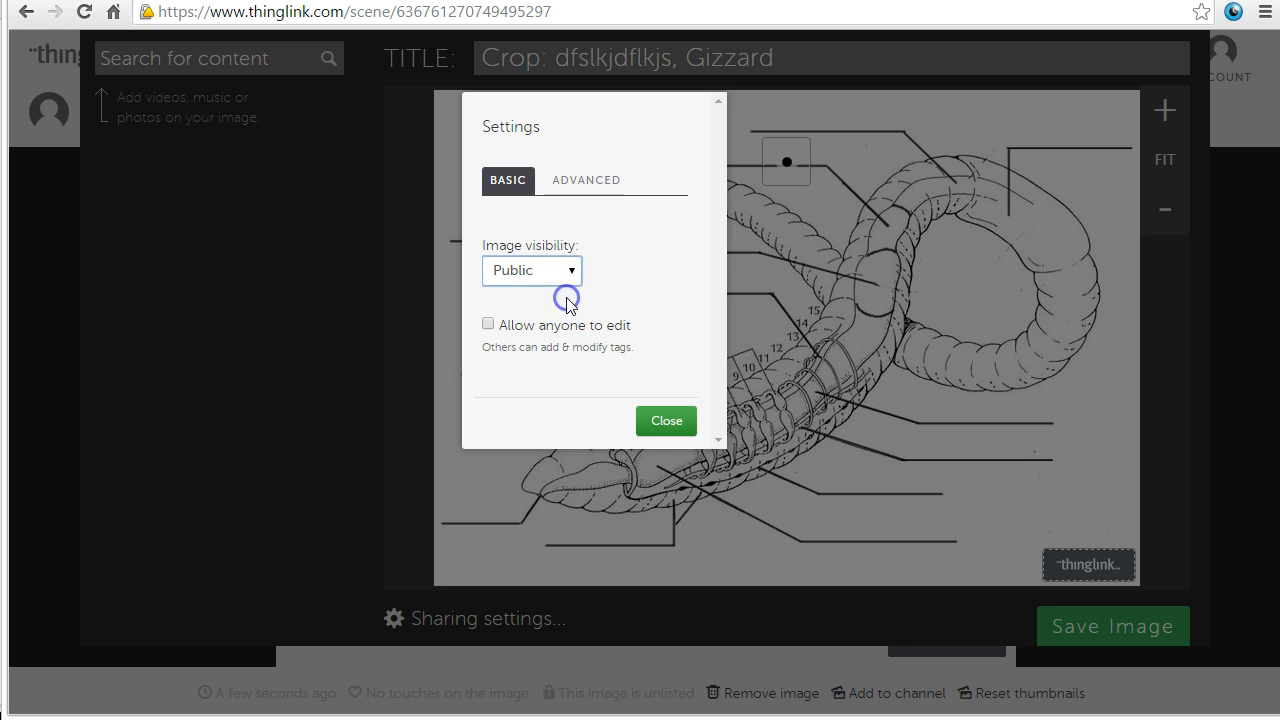
click(655, 428)
click(1100, 627)
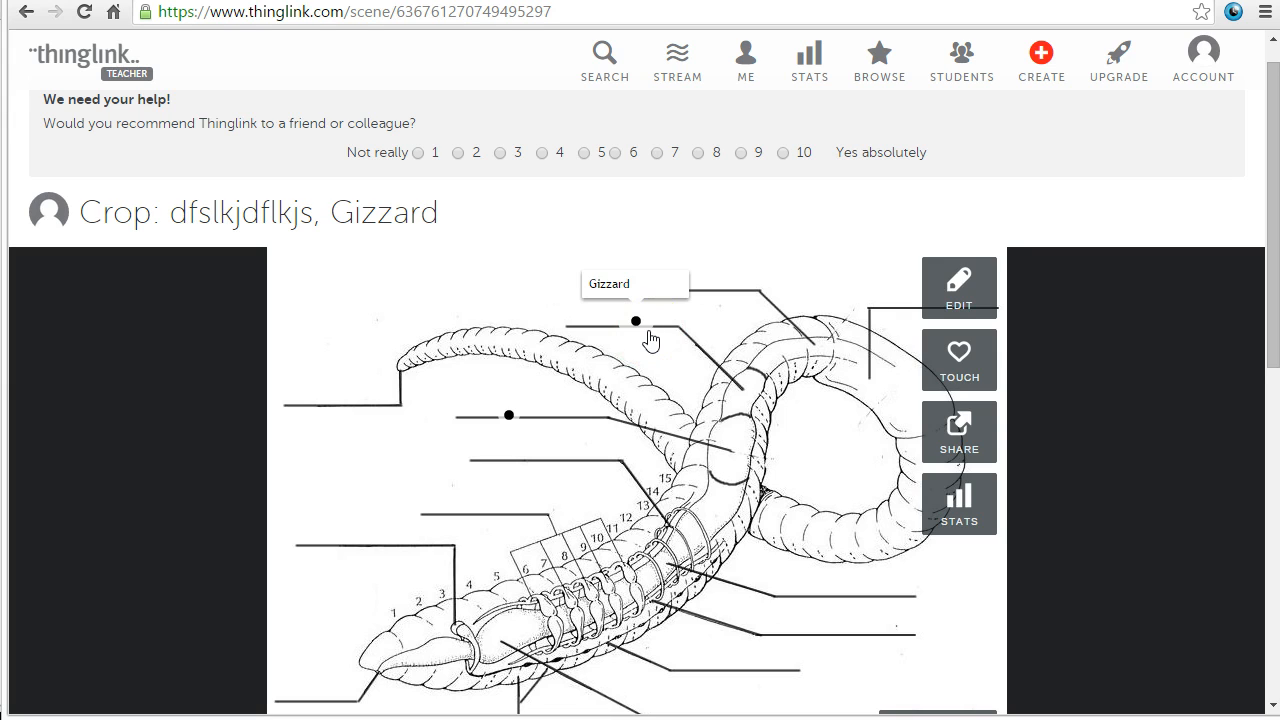
Step: Open the sharing options for the saved image, select its link and close the options
click(988, 434)
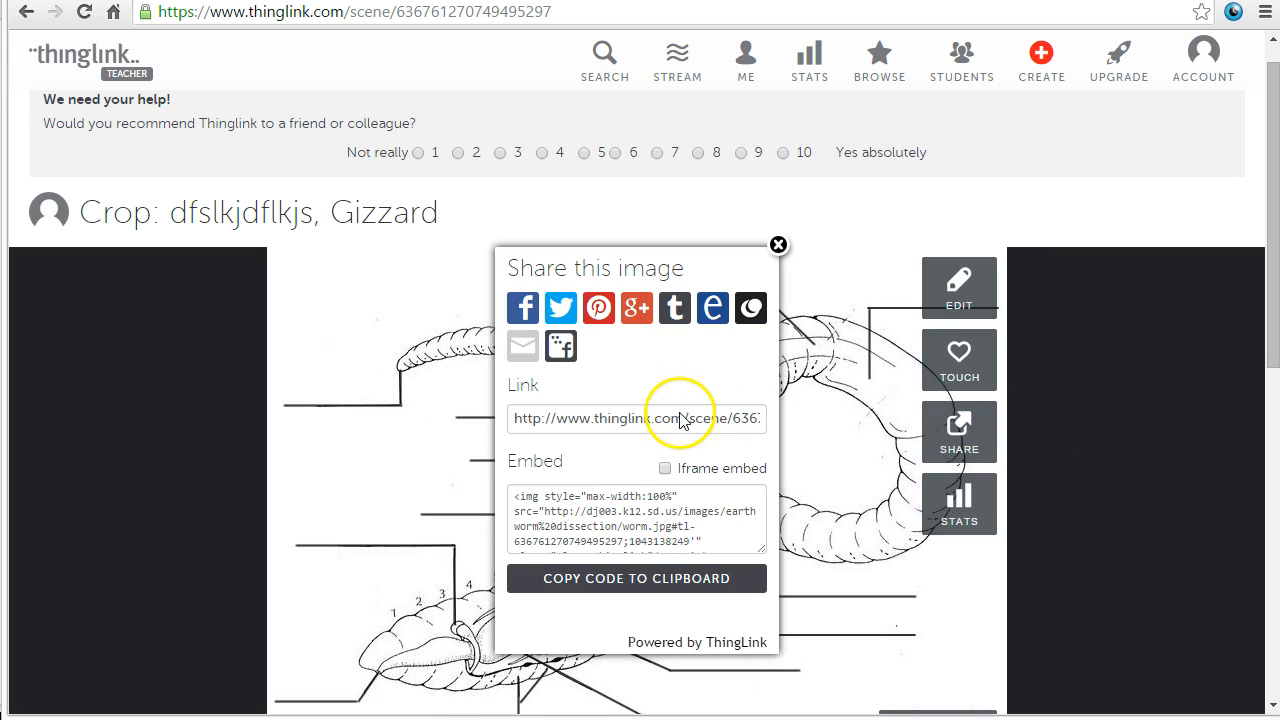
click(680, 418)
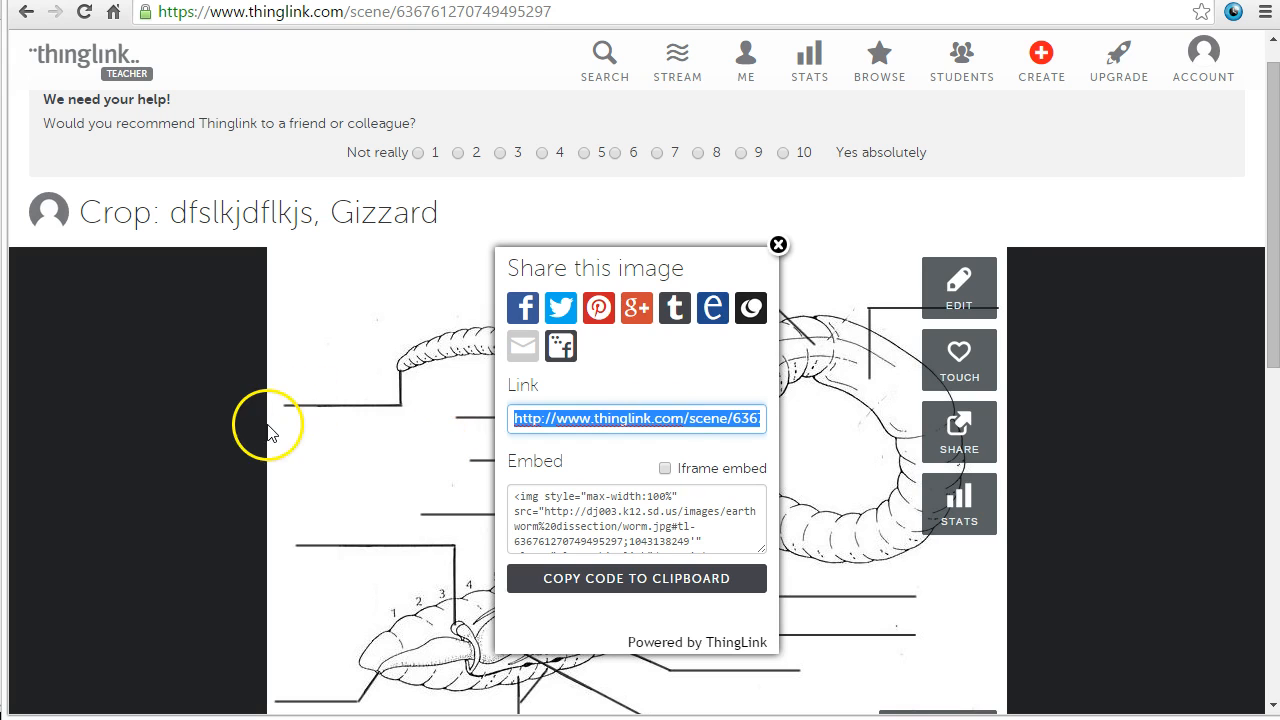
click(162, 476)
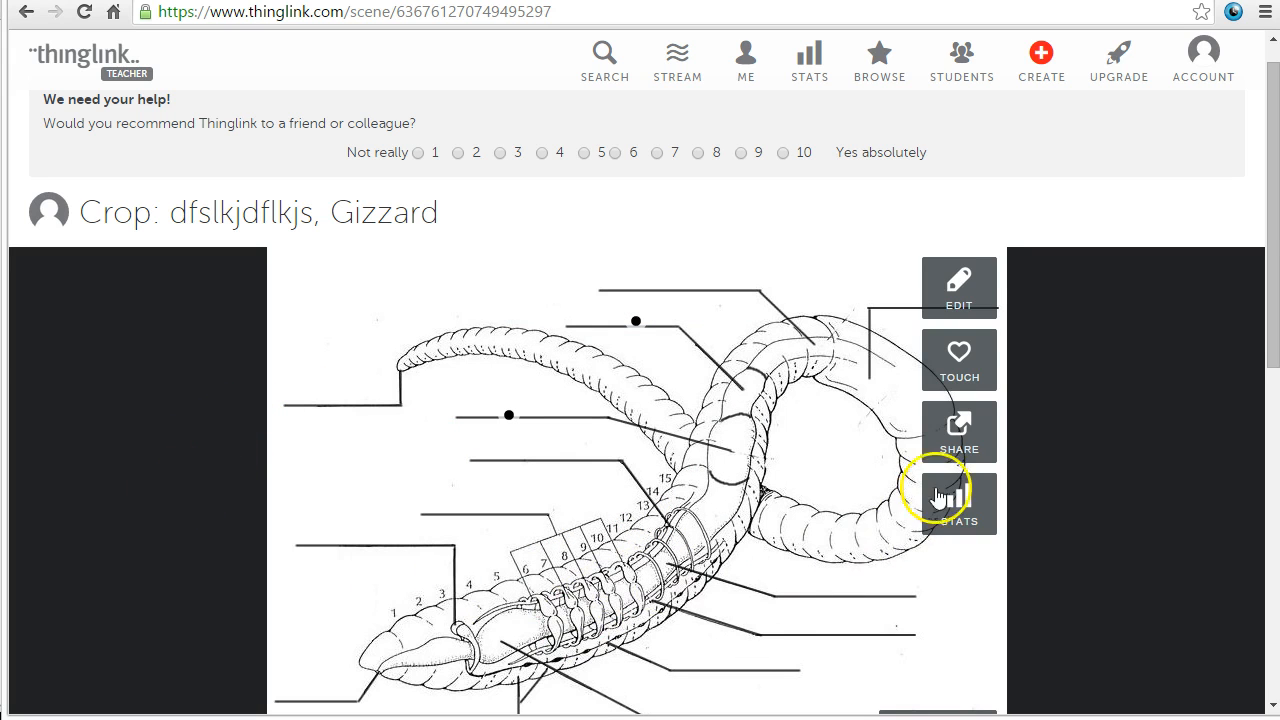
Step: Reopen the image for editing and add a "Mouth" tag on the label line at the worm's front tip, saving the tag
click(960, 290)
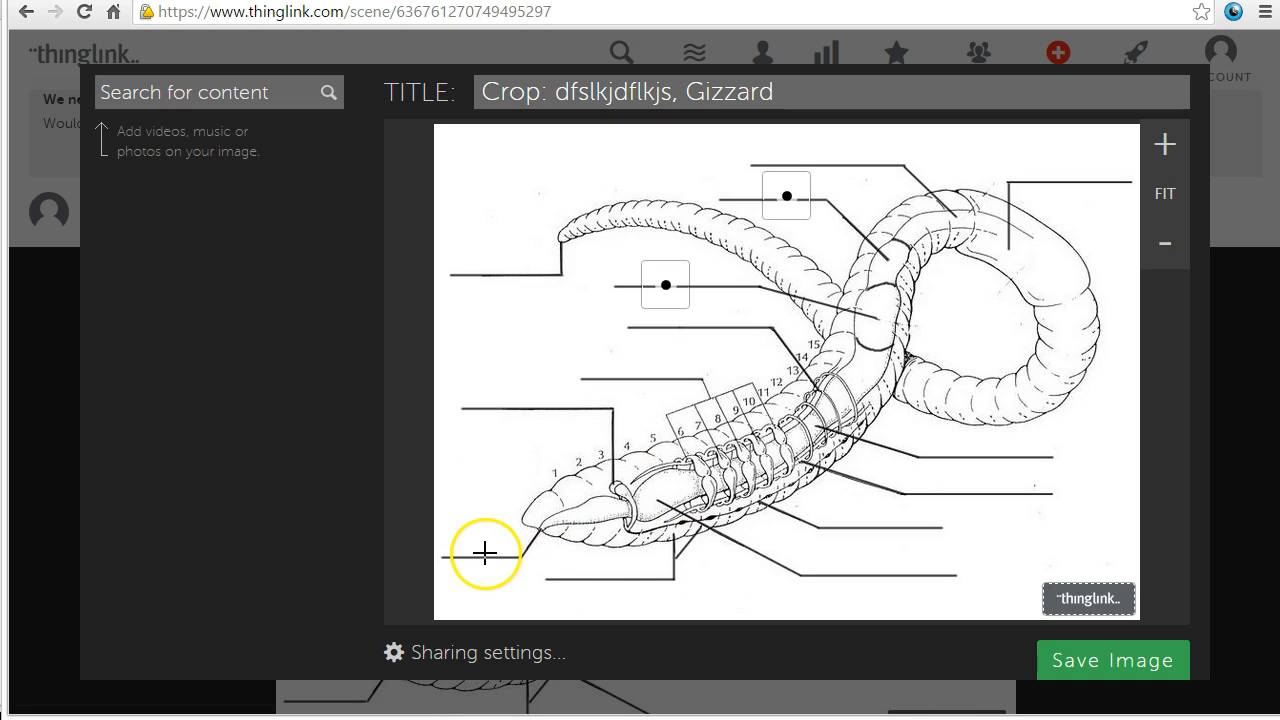
click(485, 553)
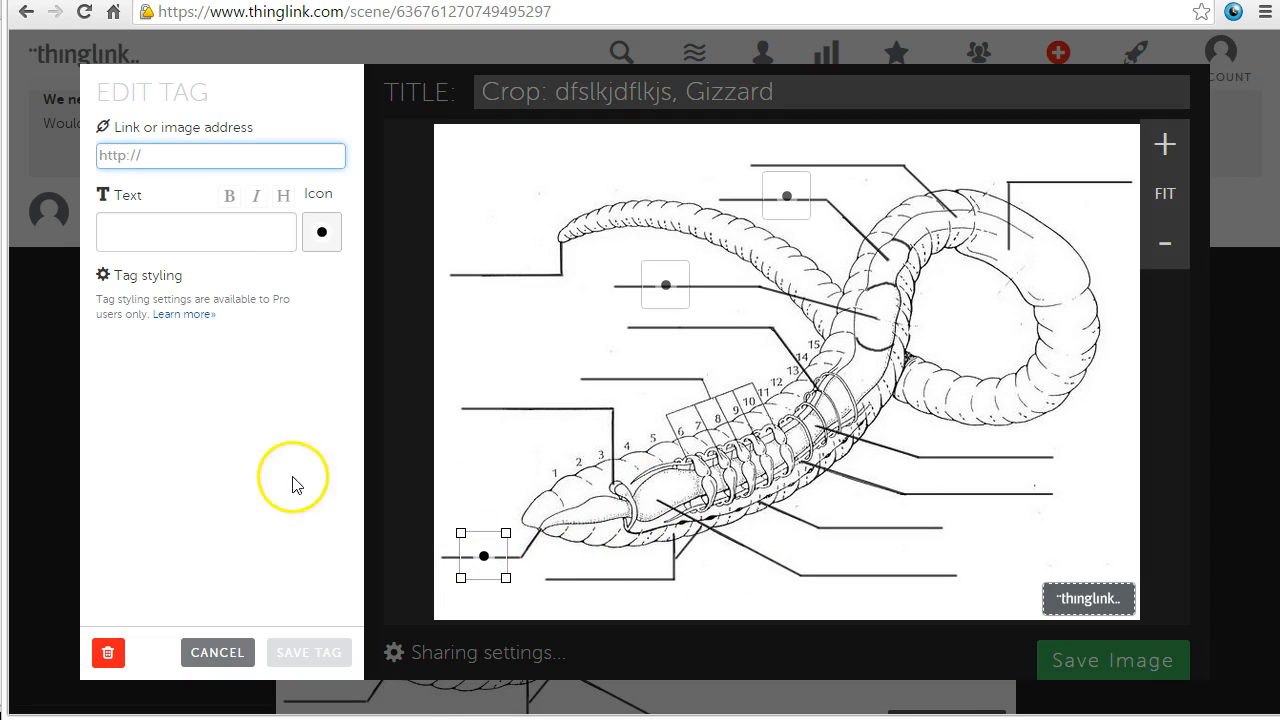
click(201, 238)
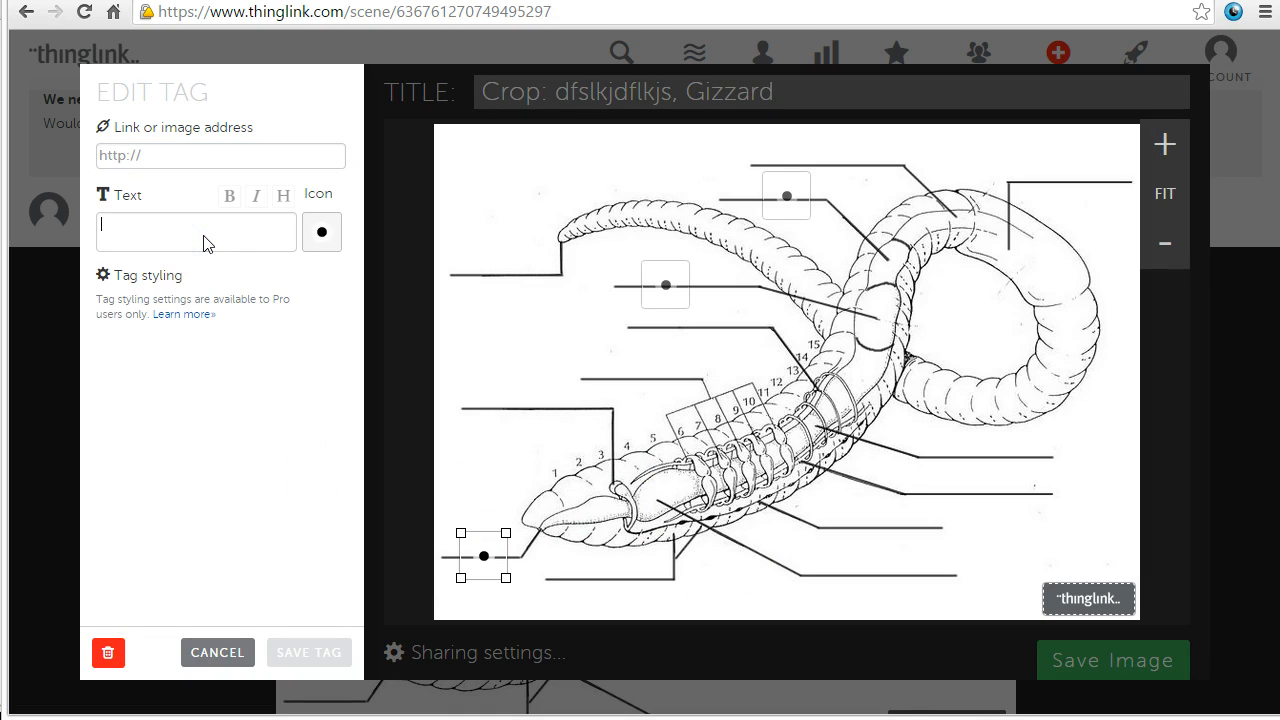
text(Mouth)
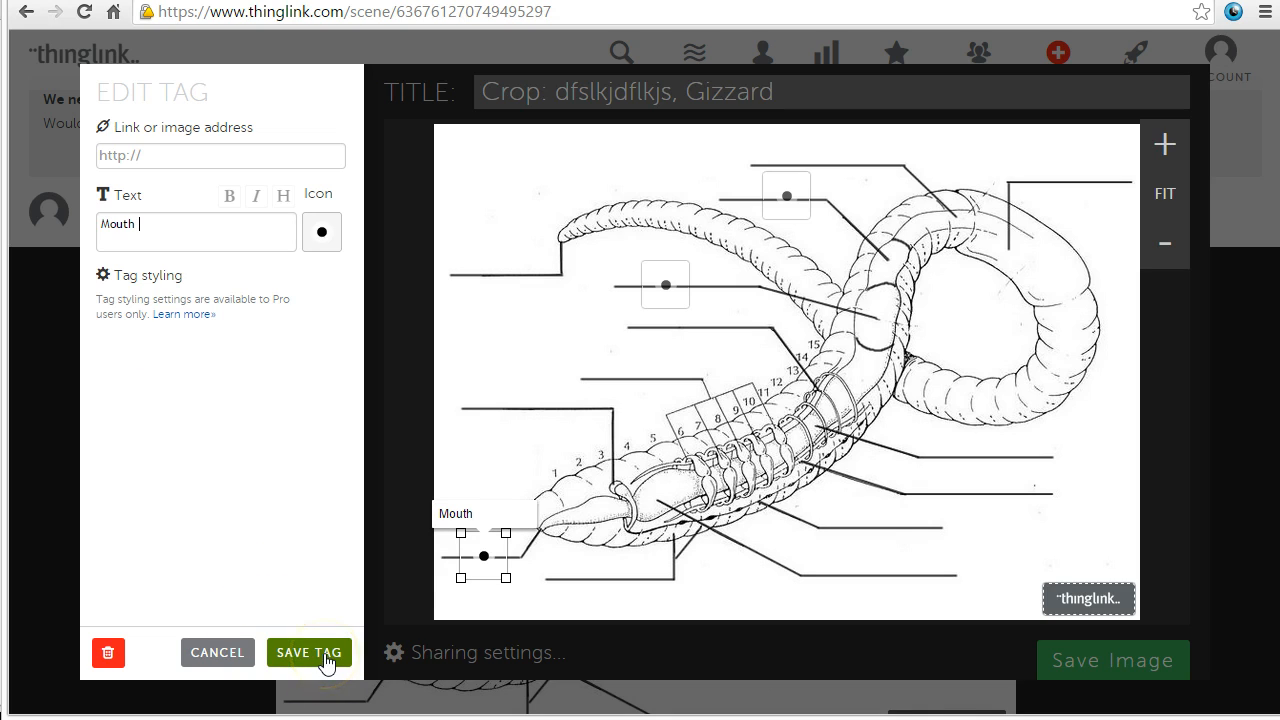
click(326, 656)
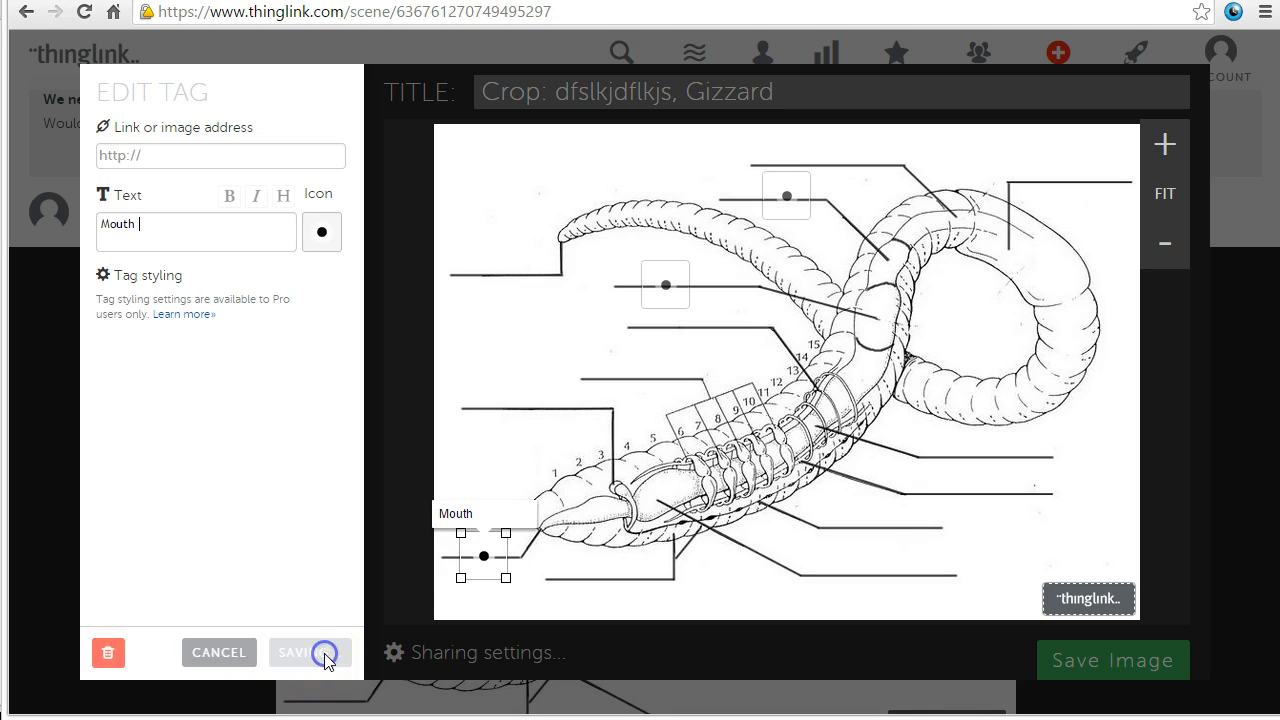
Step: Add a tag with the red play icon above the worm's tail, paste the YouTube link youtube.com/watch?v=8p-GAX4Xb2A, and save the tag and image
scroll(557, 374, down, 1)
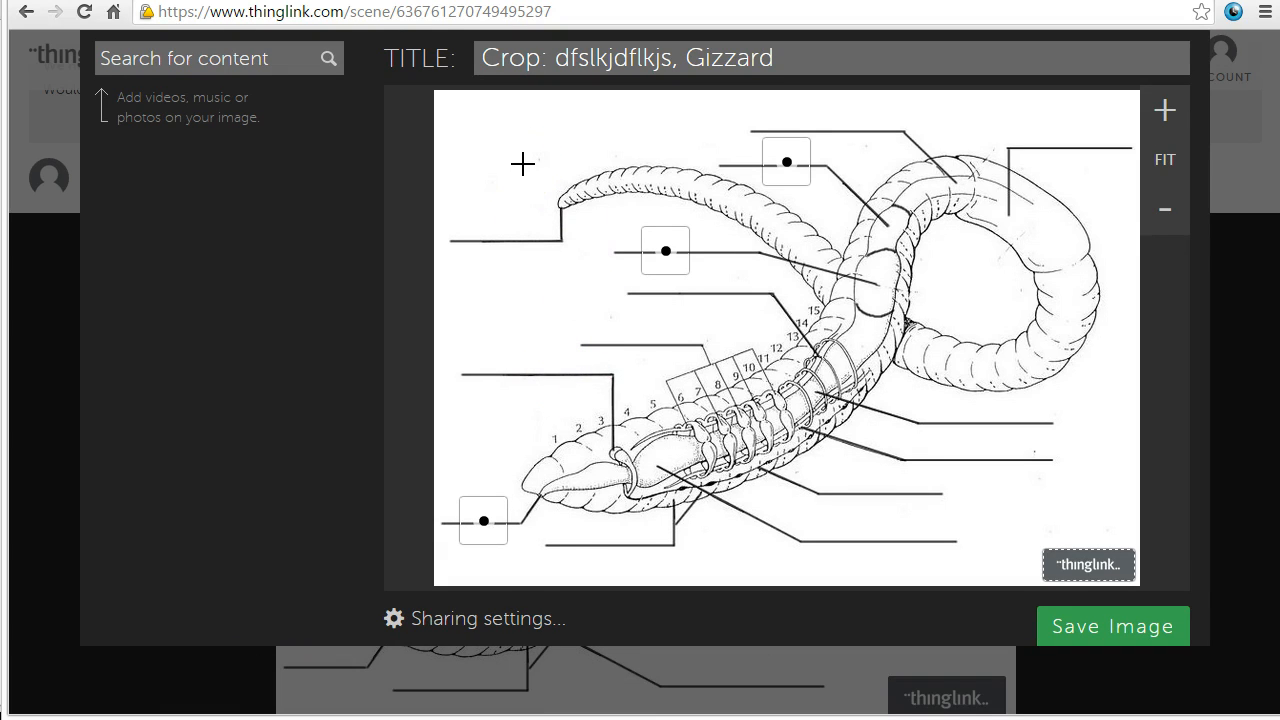
click(489, 143)
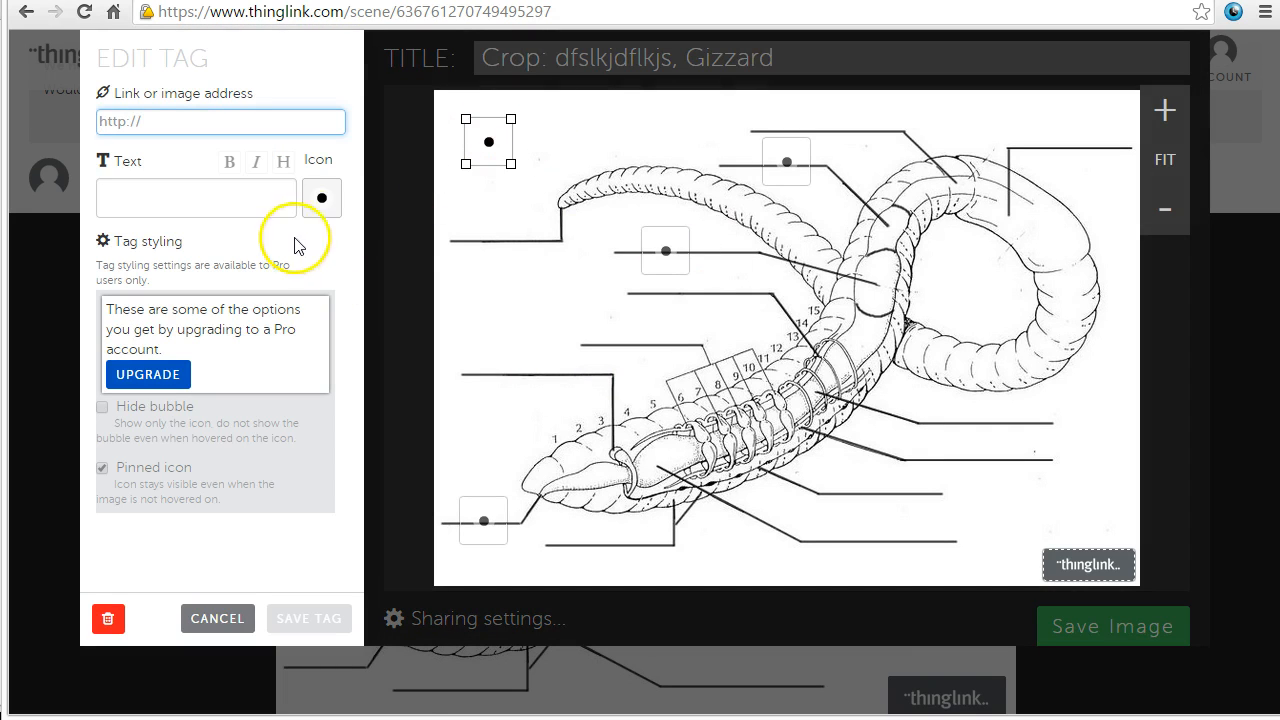
click(326, 200)
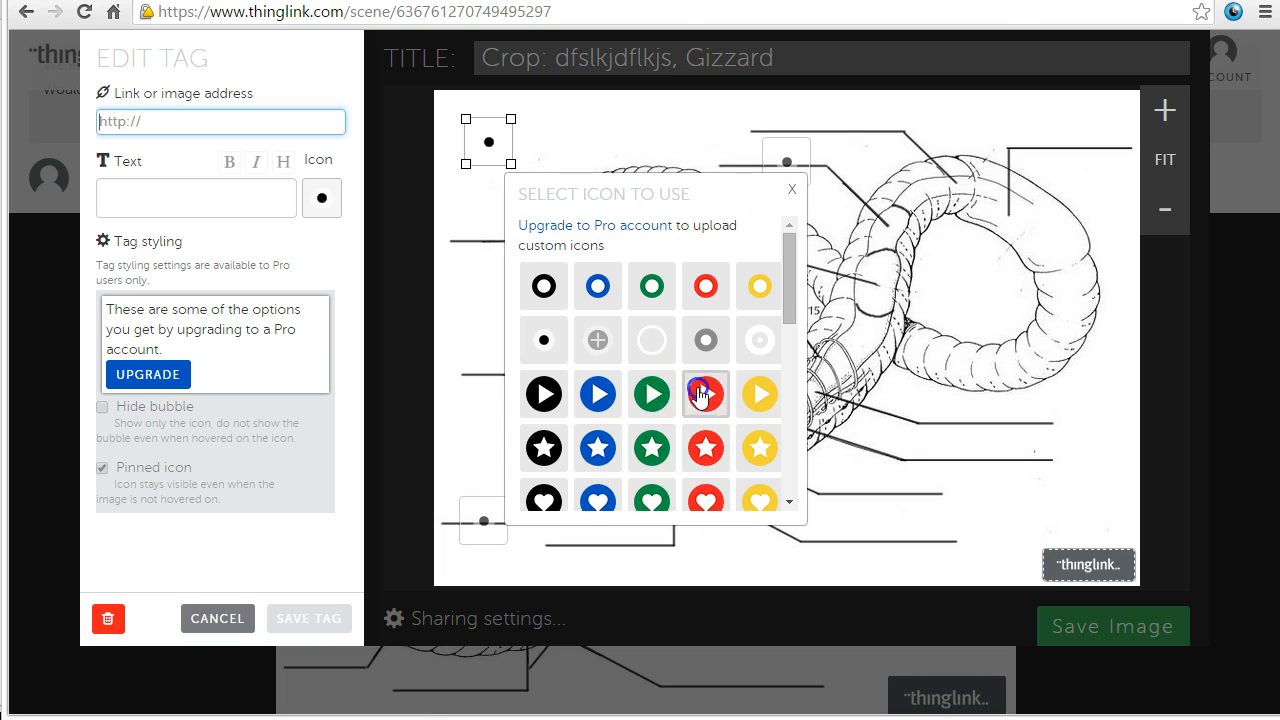
click(703, 392)
right_click(256, 121)
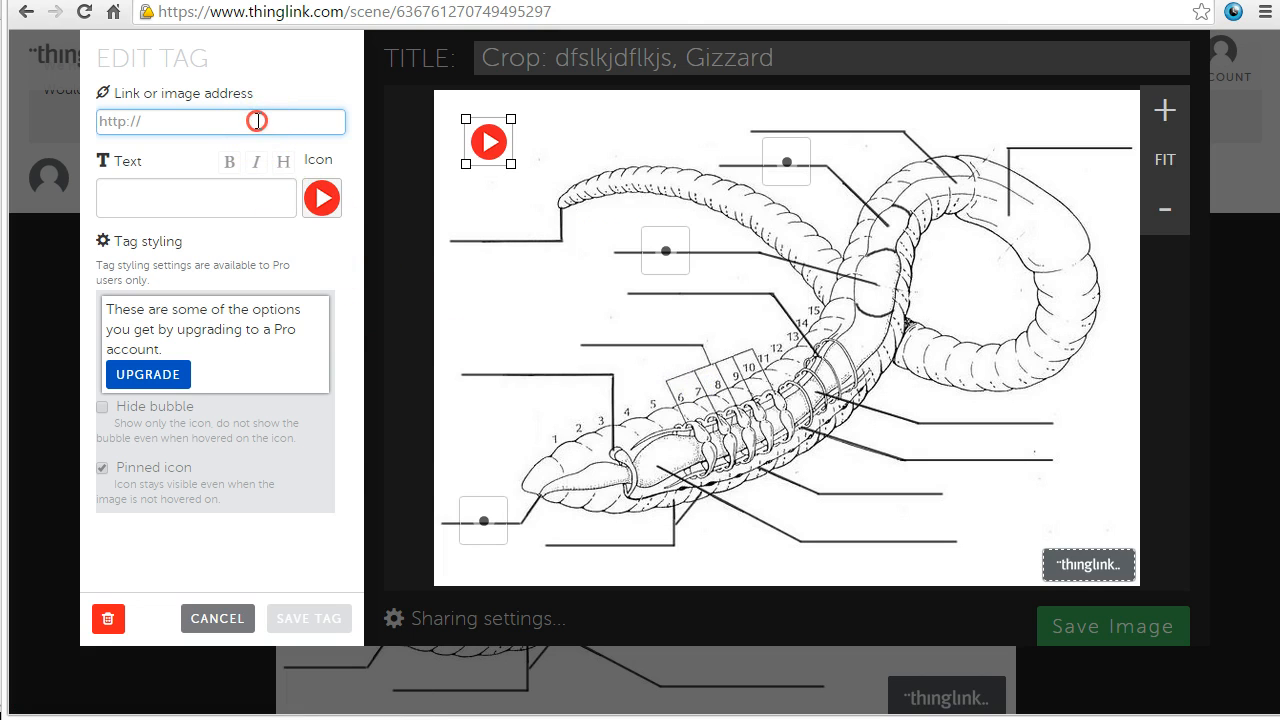
click(360, 243)
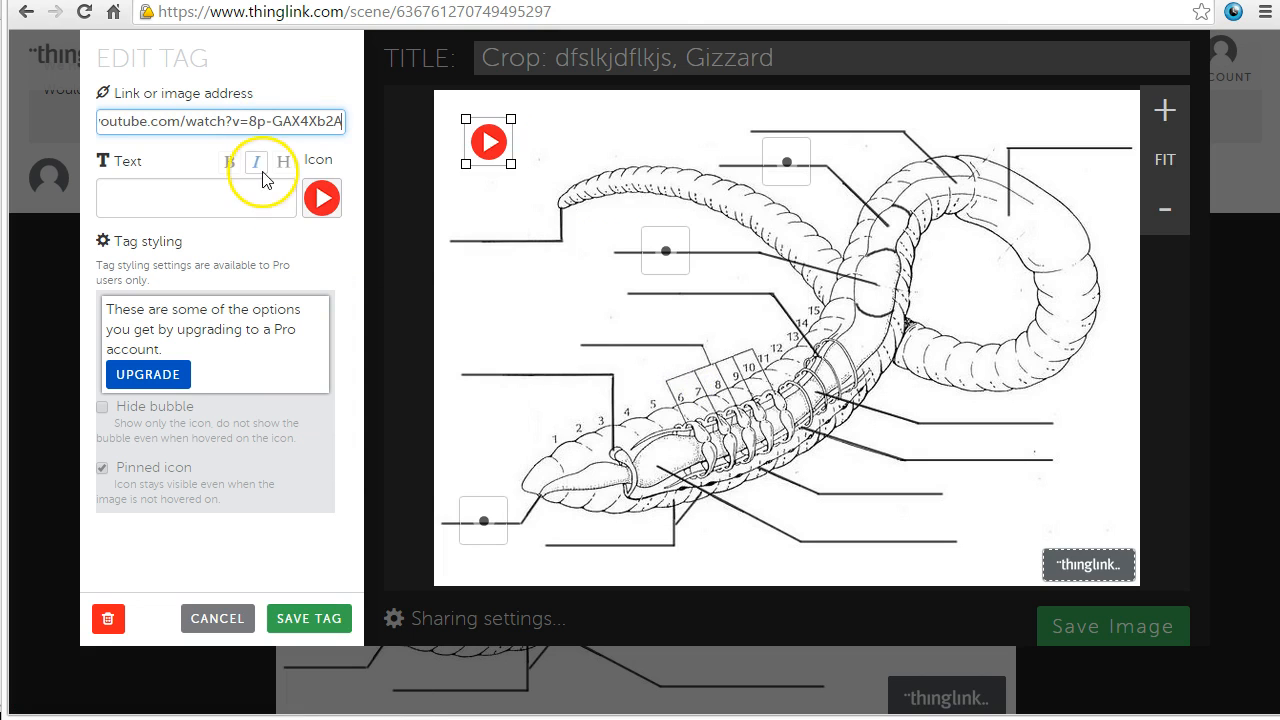
click(332, 619)
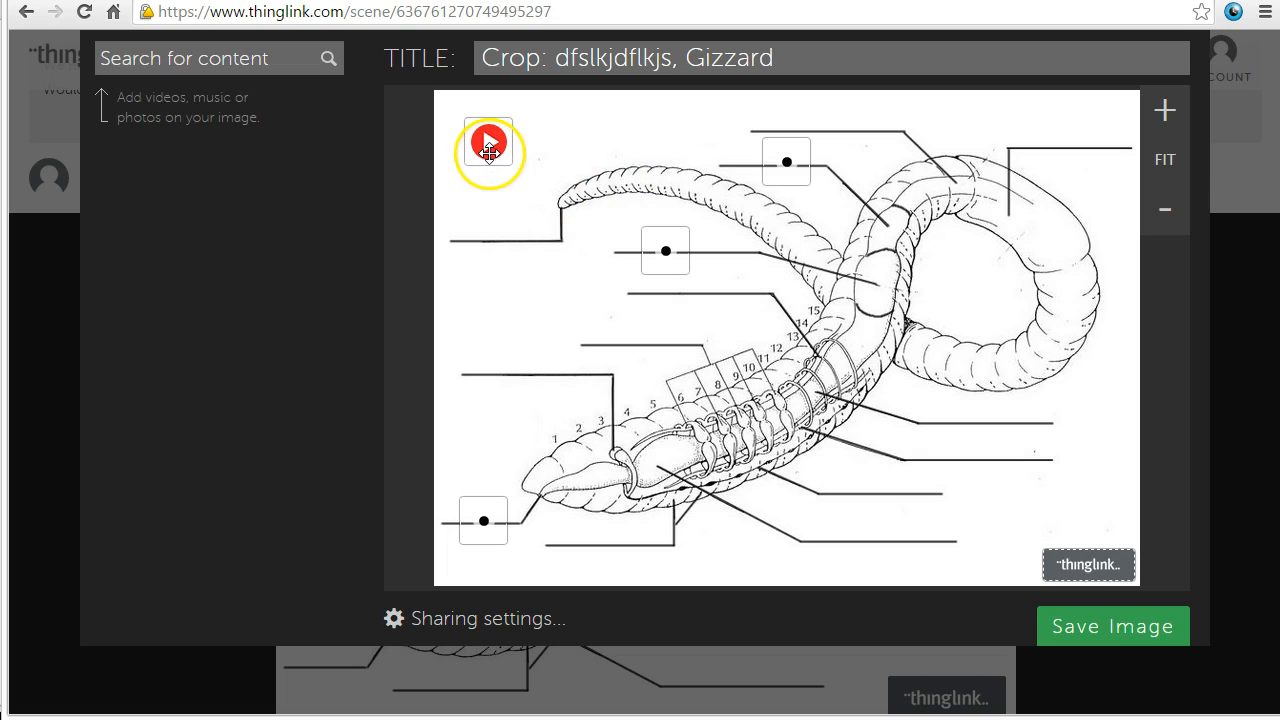
click(1130, 630)
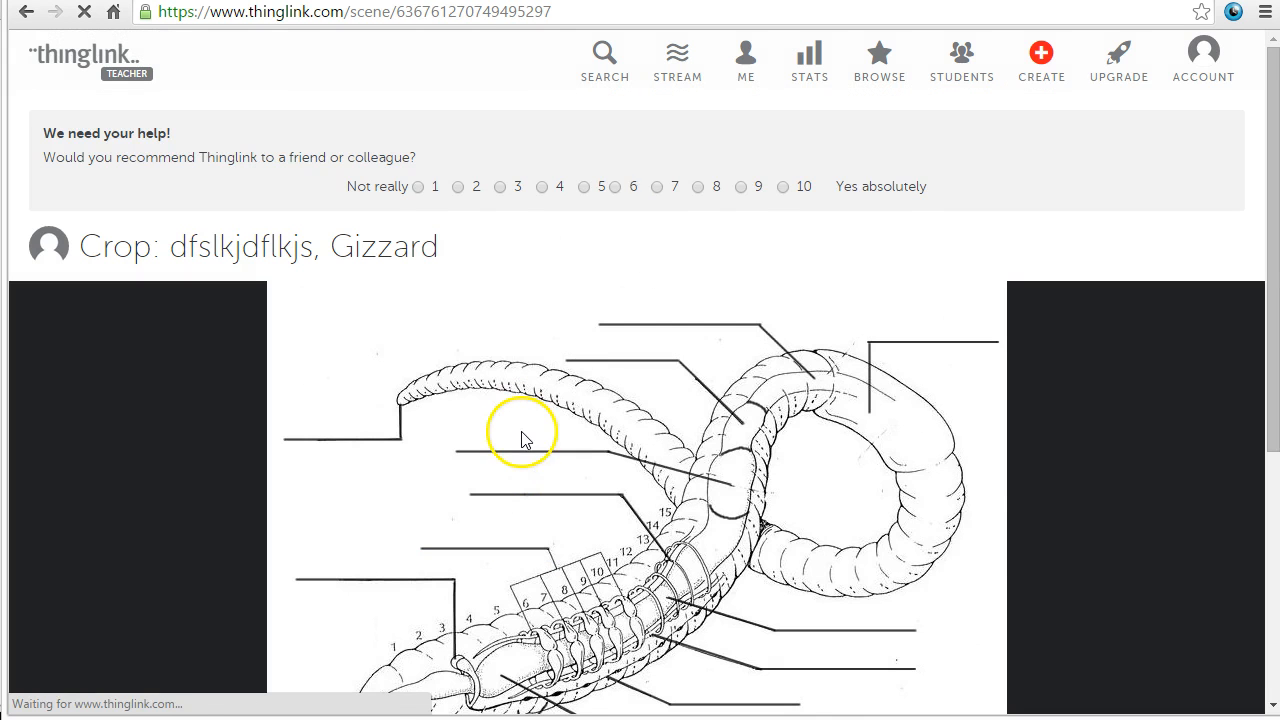
Step: Preview the Earthworm Dissection video from its tag, pause and close it, and check the crop tag's text
scroll(316, 205, down, 1)
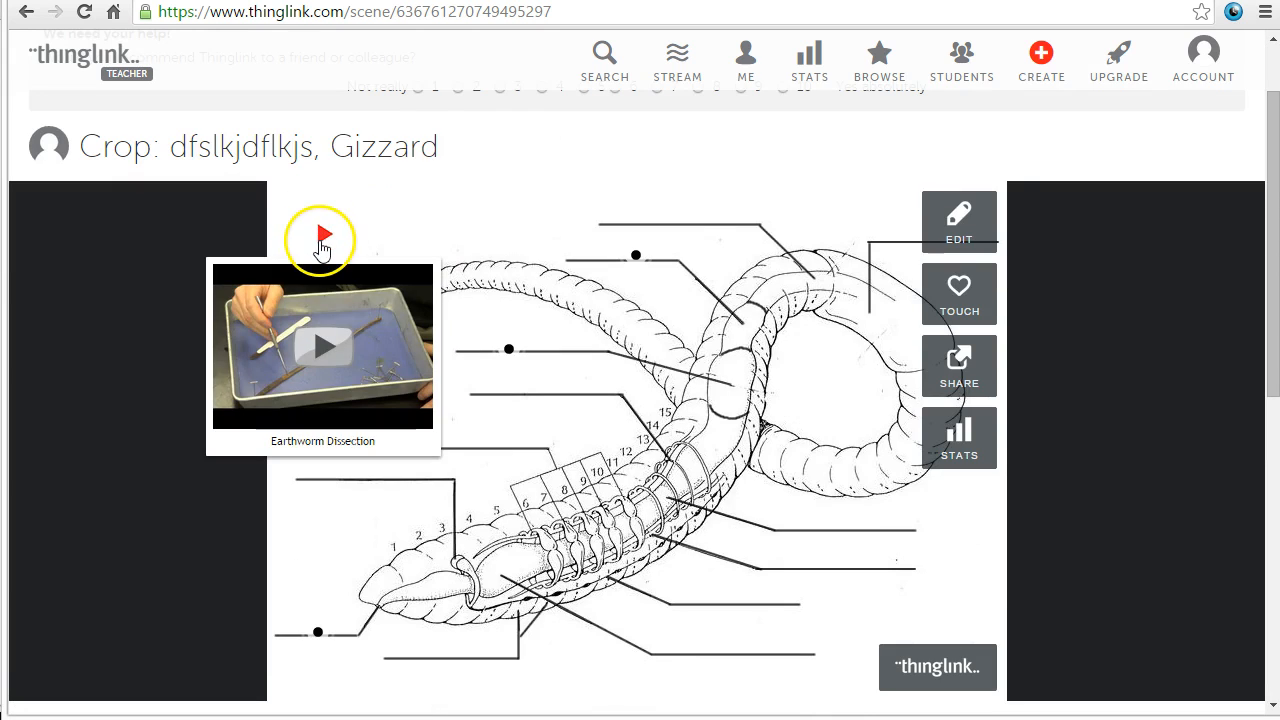
click(333, 354)
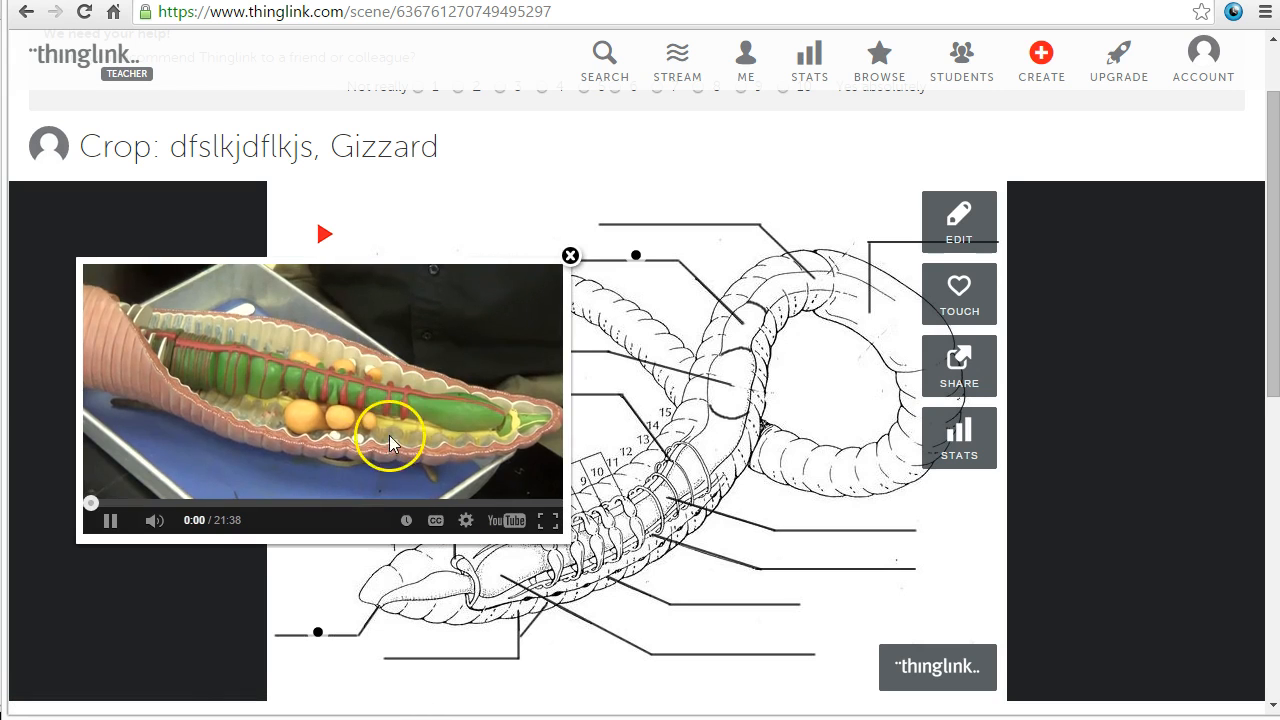
click(108, 521)
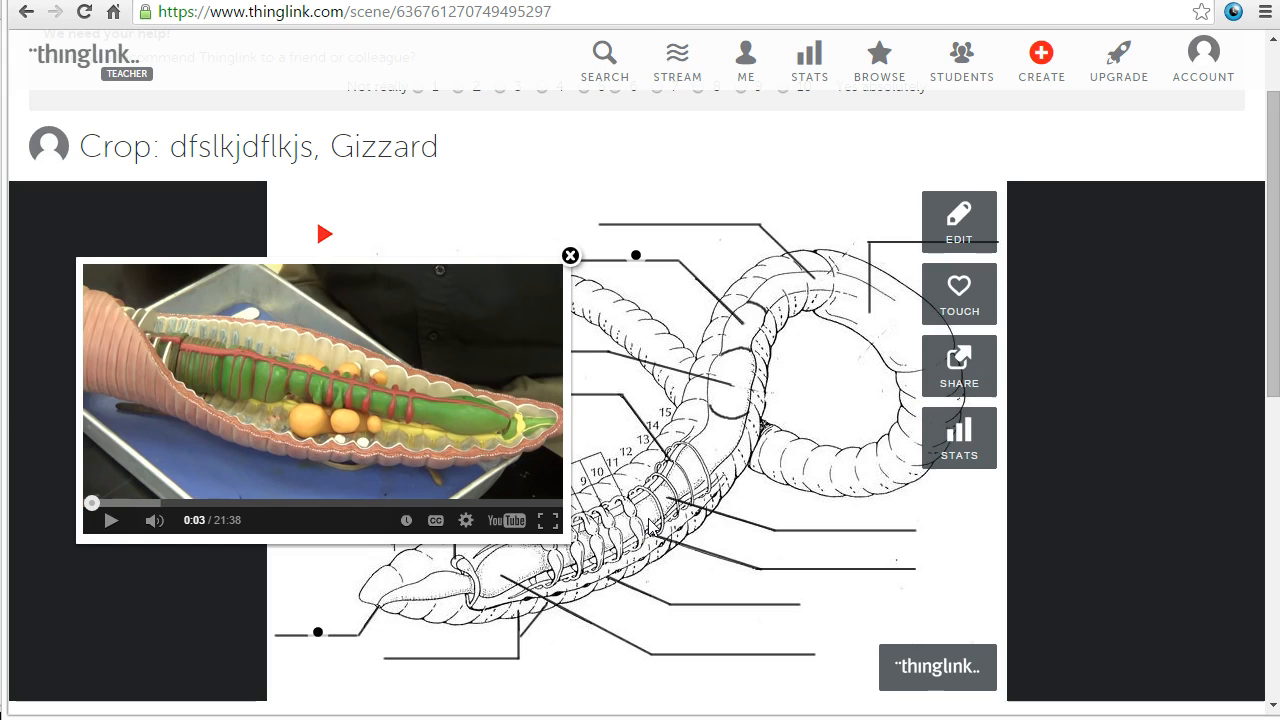
click(86, 462)
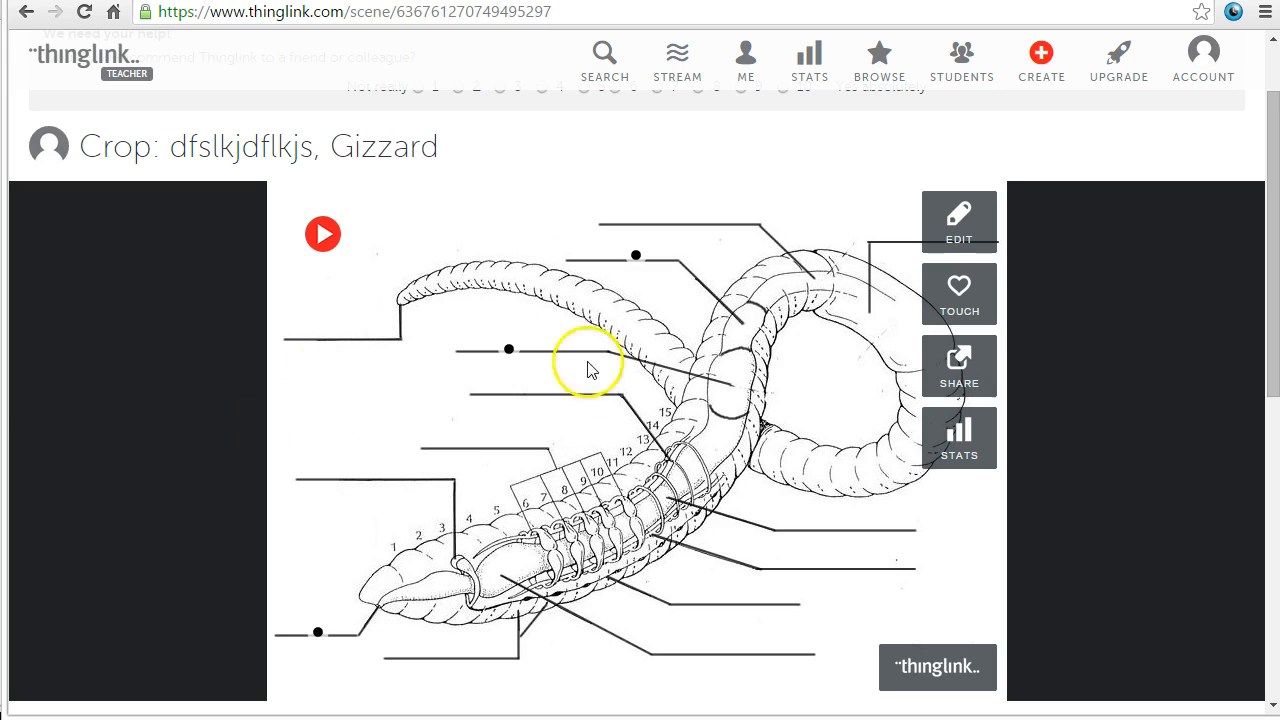
mouse_move(525, 353)
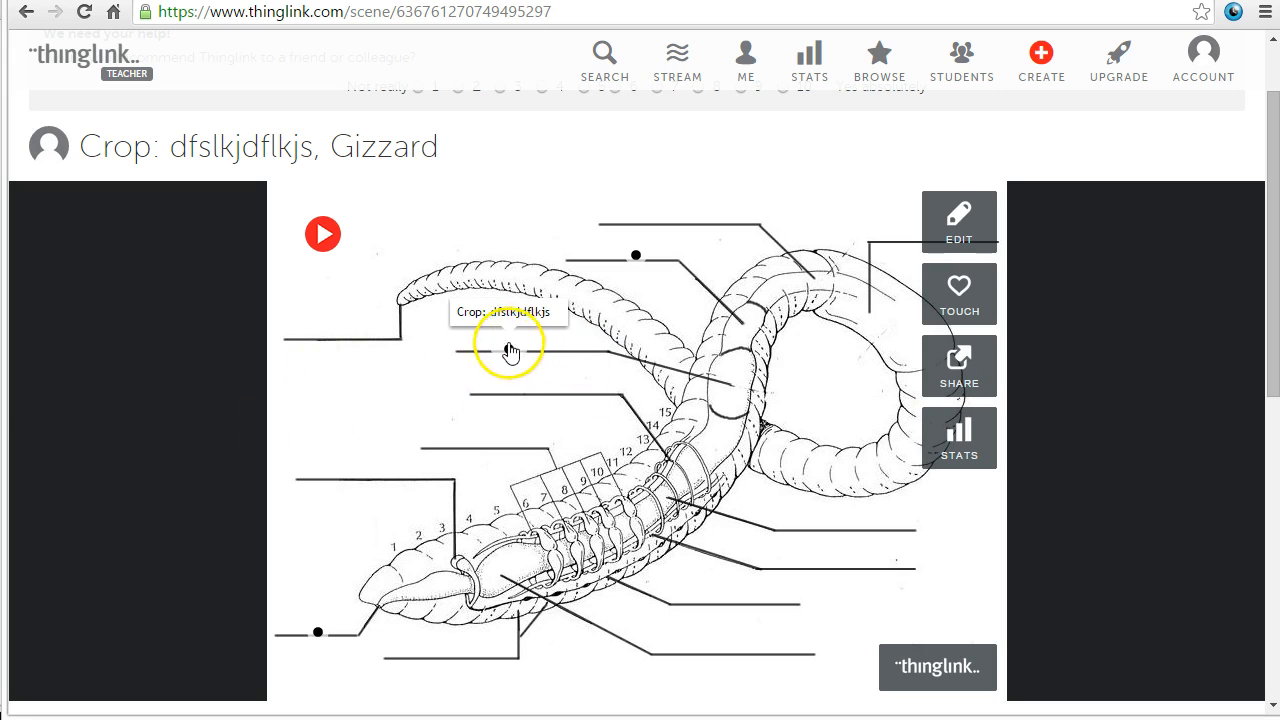